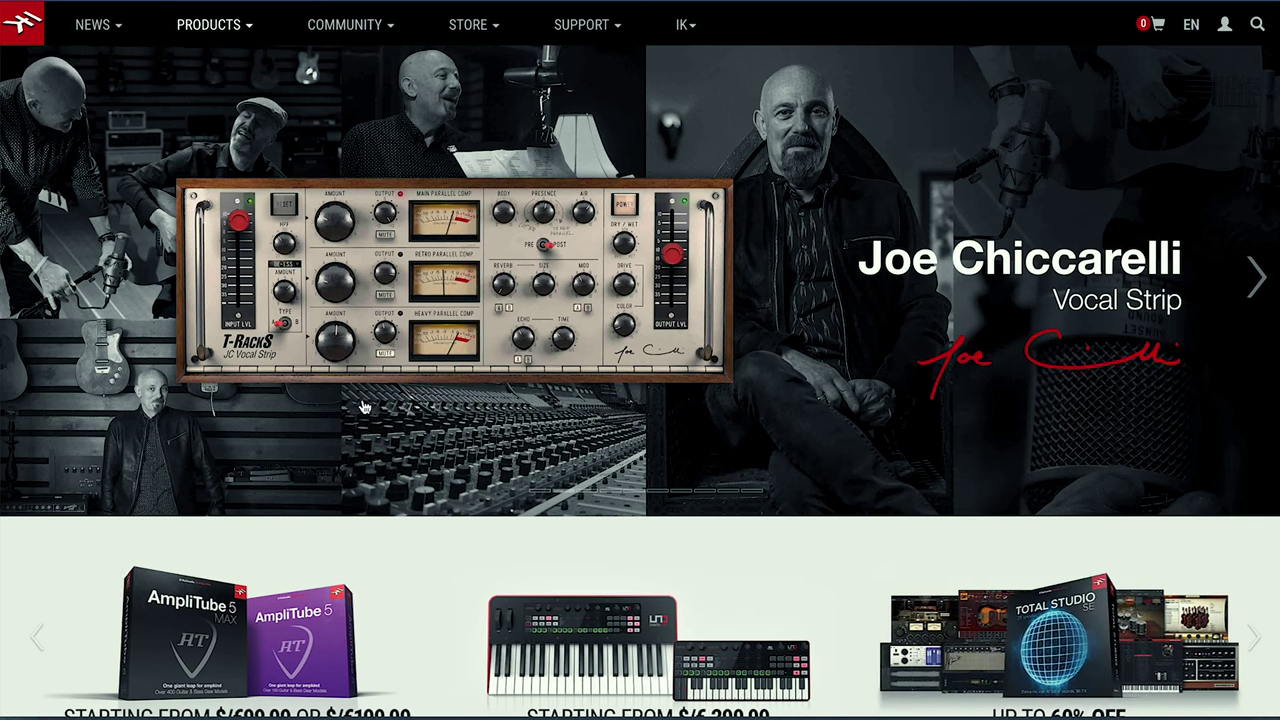
- Go to Products > Software > AmpliTube > All AmpliTube on the IK Multimedia site
mouse_move(234, 28)
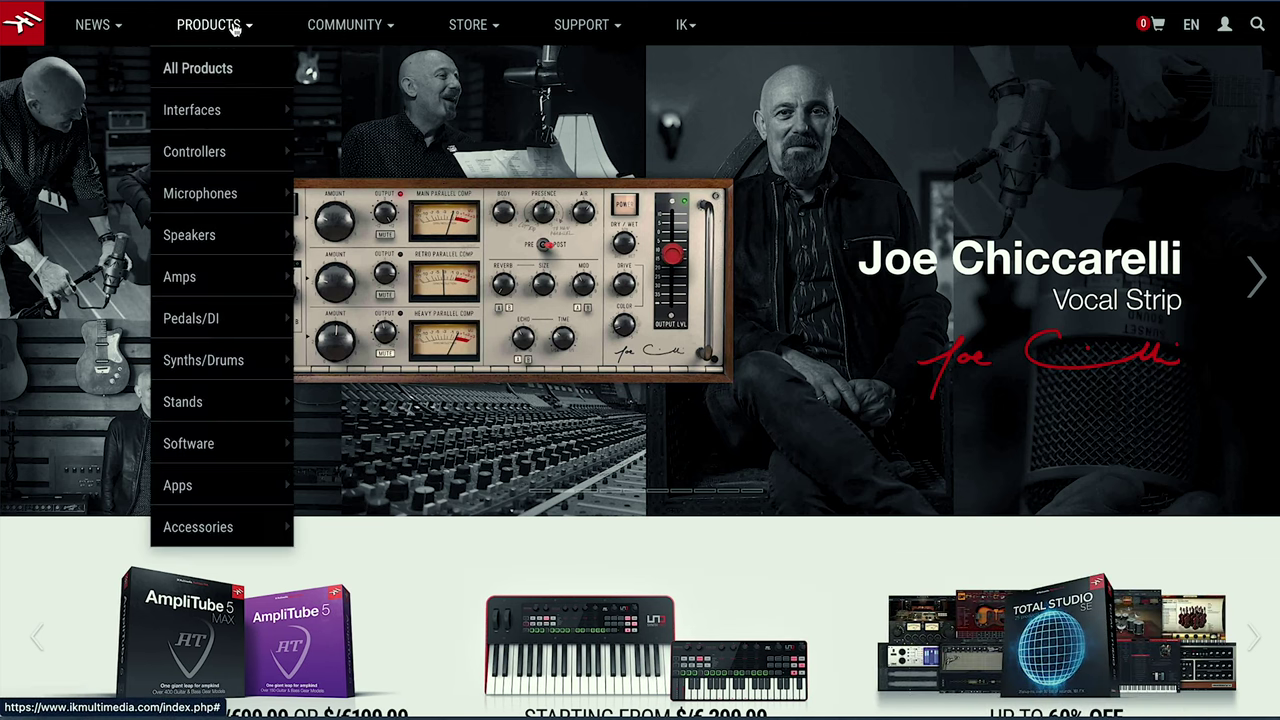
mouse_move(231, 460)
mouse_move(419, 410)
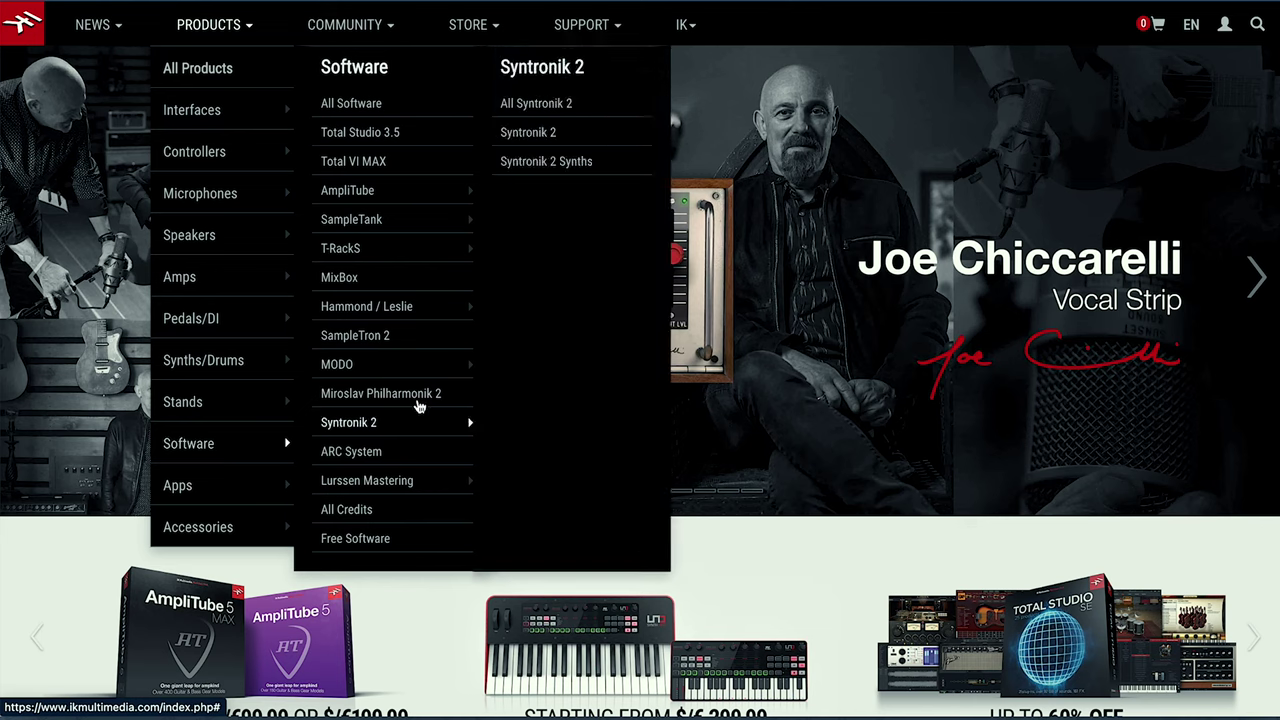
mouse_move(375, 198)
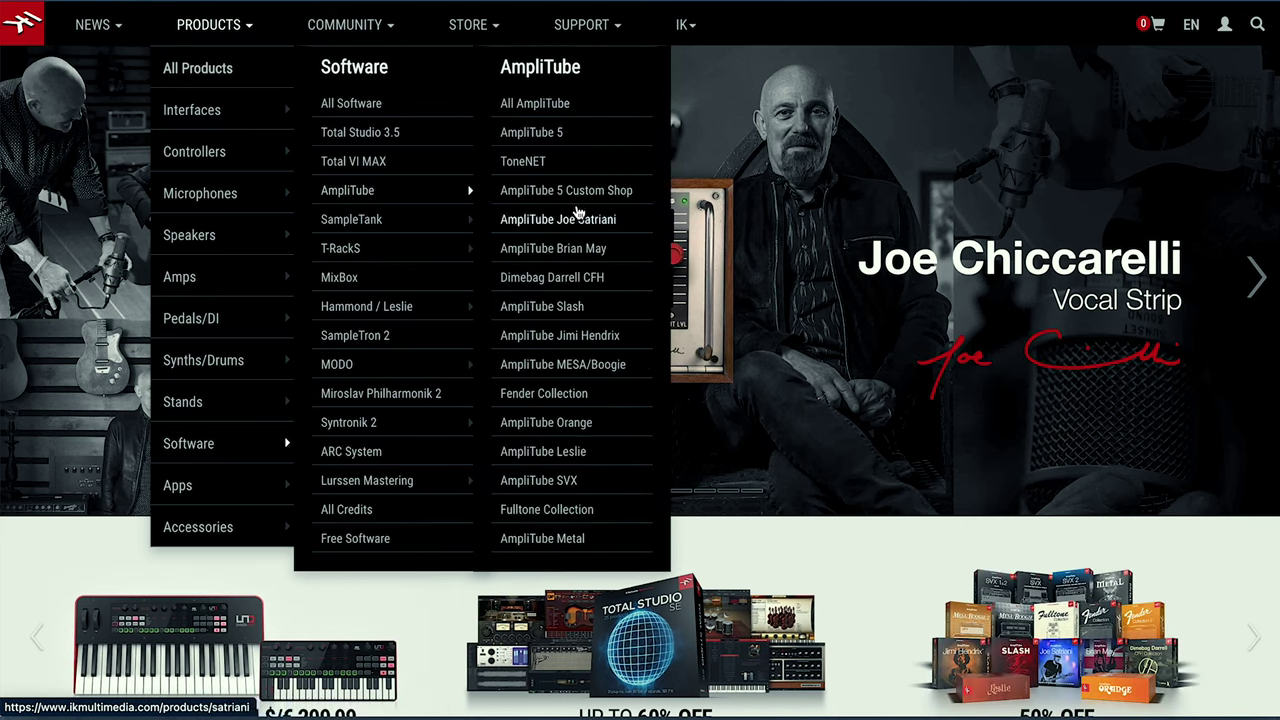
click(538, 103)
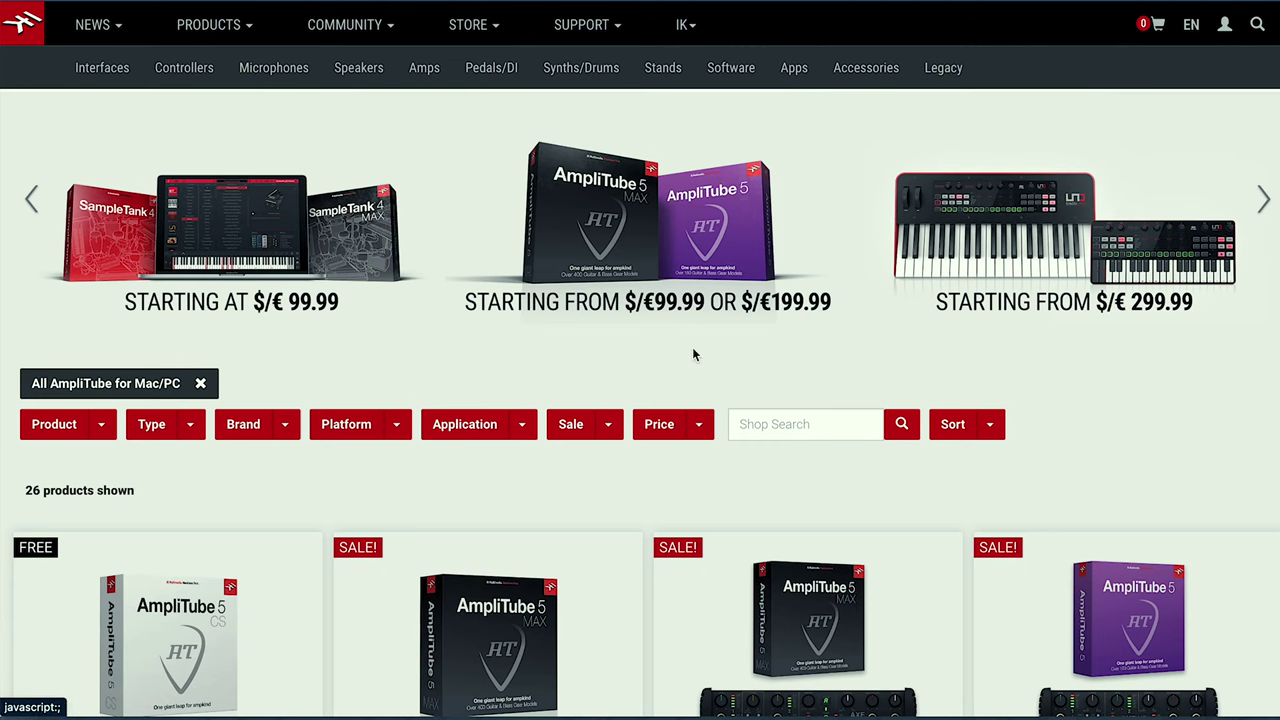
- Choose the free AmpliTube 5 Custom Shop and download IK Product Manager v.1.0.4 for macOS
scroll(684, 355, down, 4)
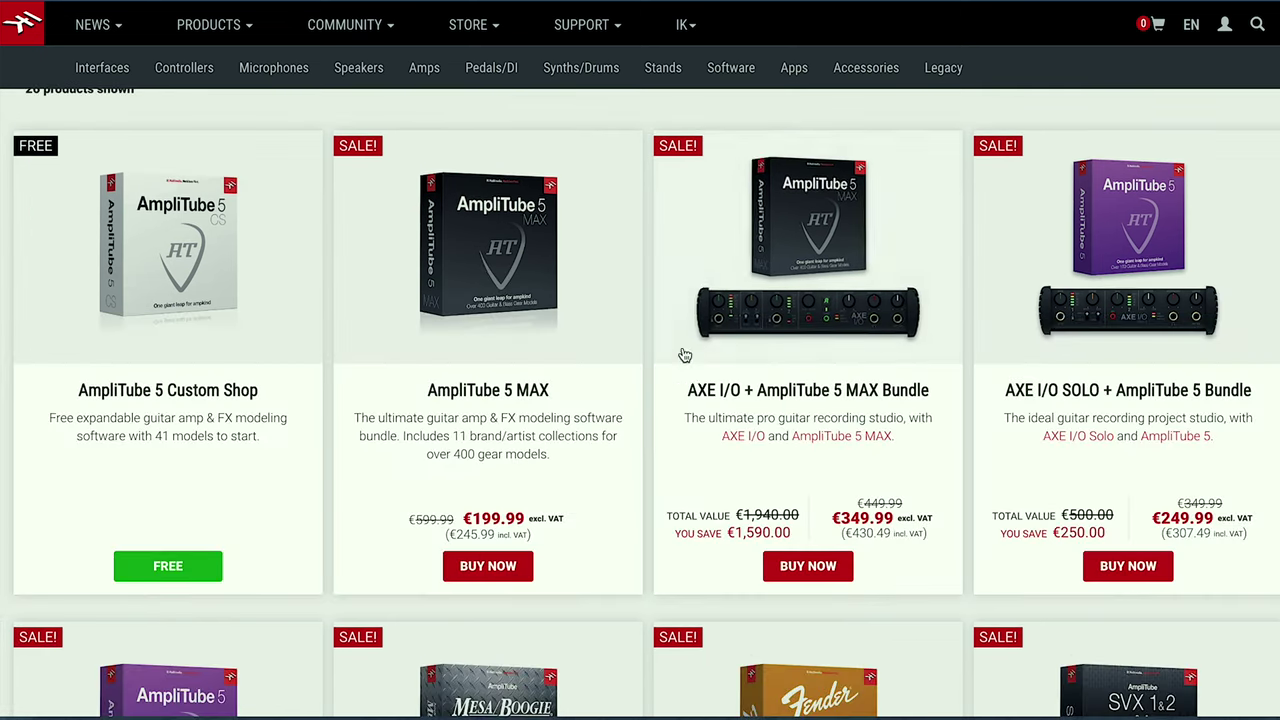
scroll(462, 447, down, 7)
scroll(462, 447, down, 4)
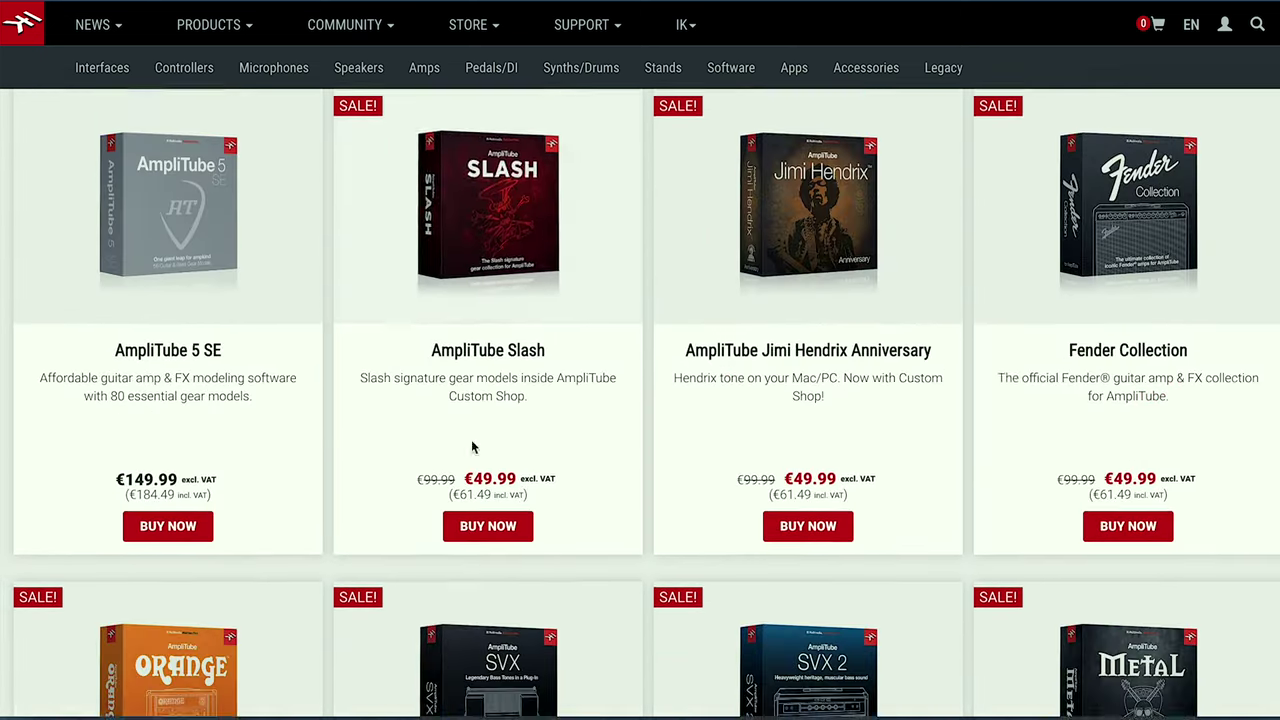
scroll(1197, 420, up, 2)
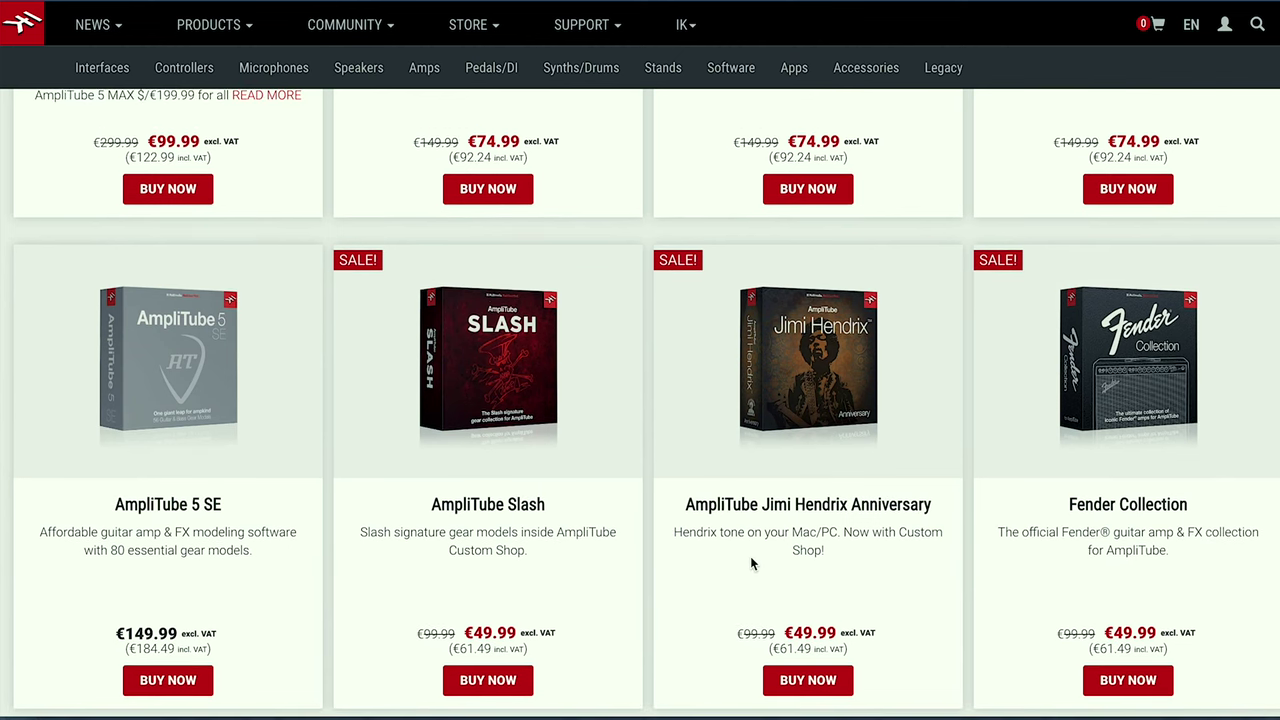
scroll(749, 555, up, 5)
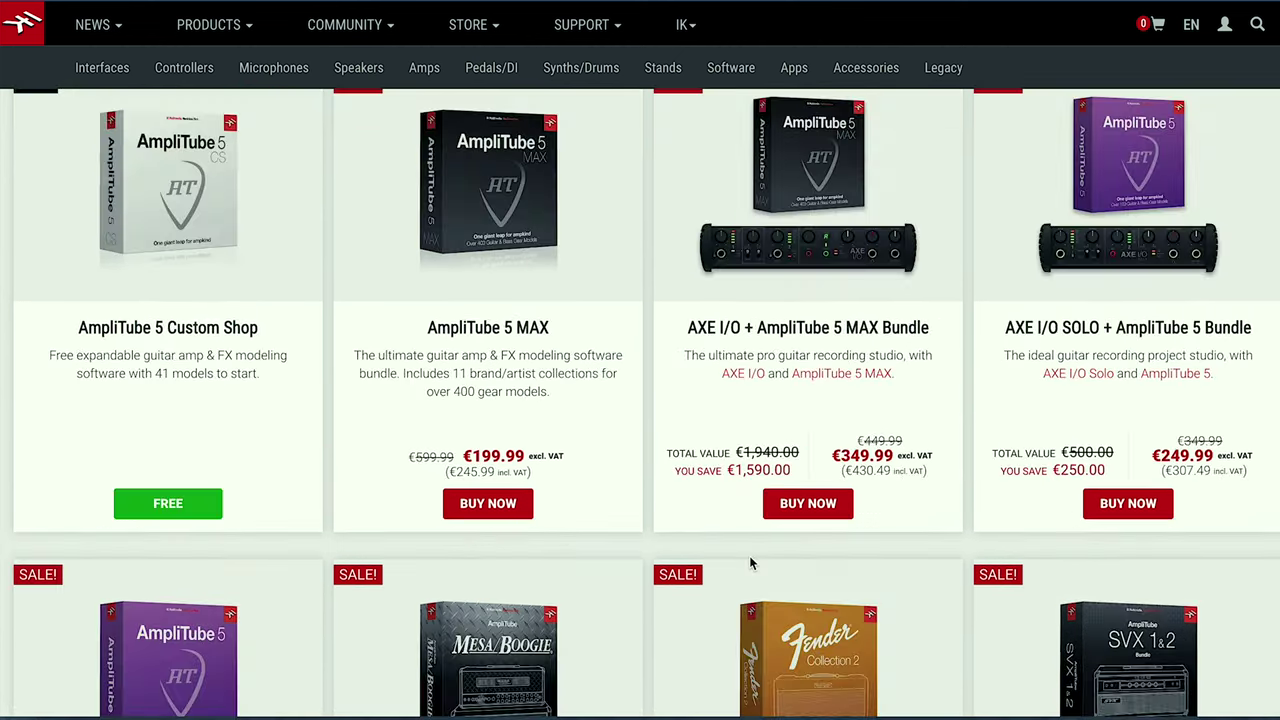
scroll(321, 585, down, 1)
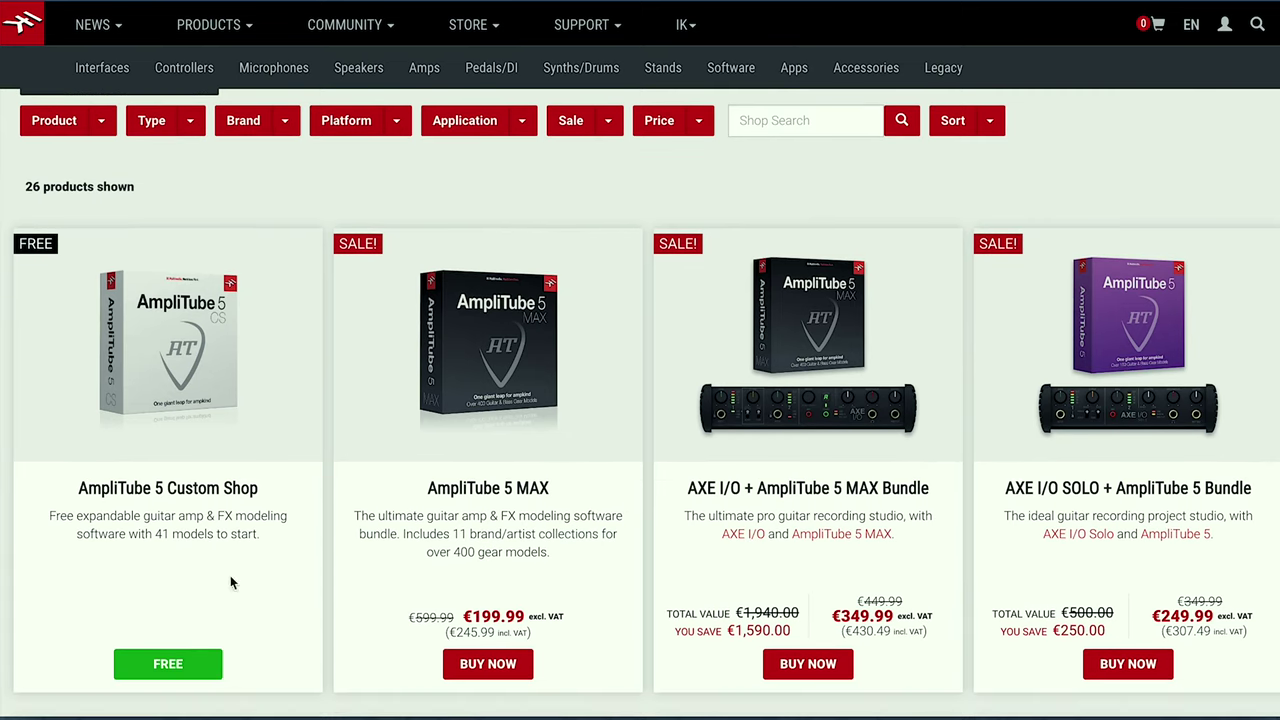
click(172, 663)
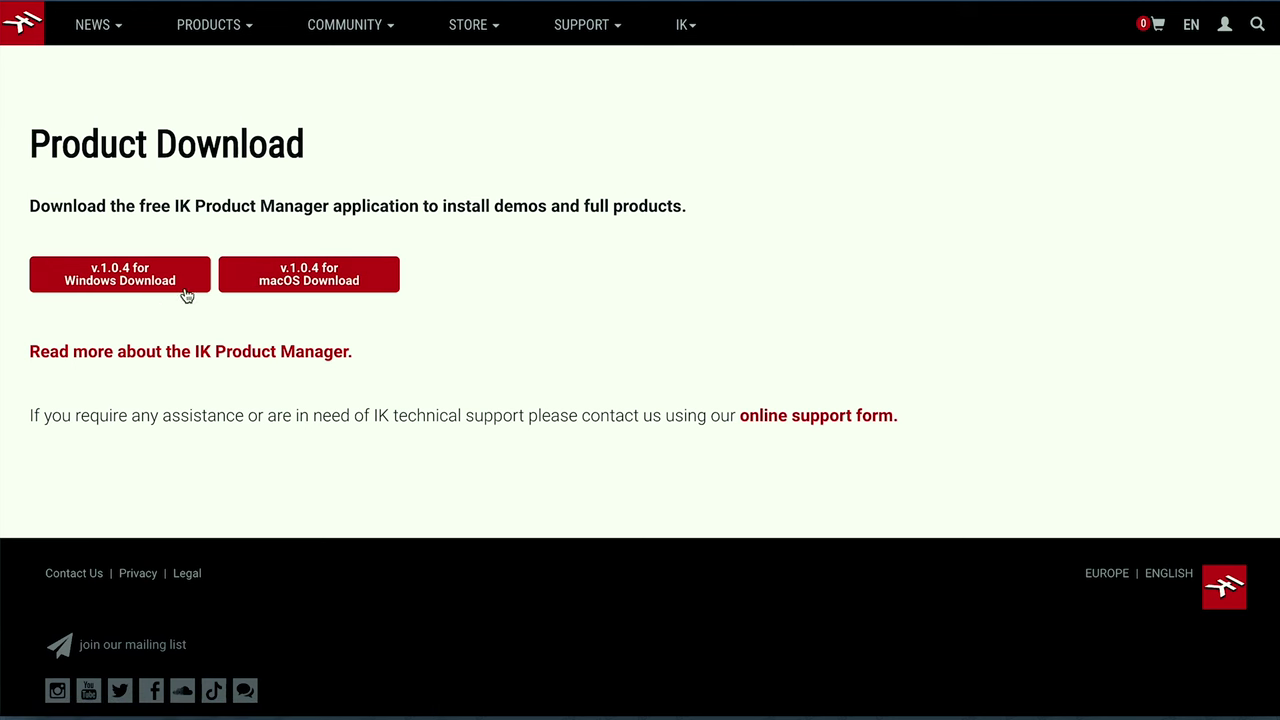
click(382, 282)
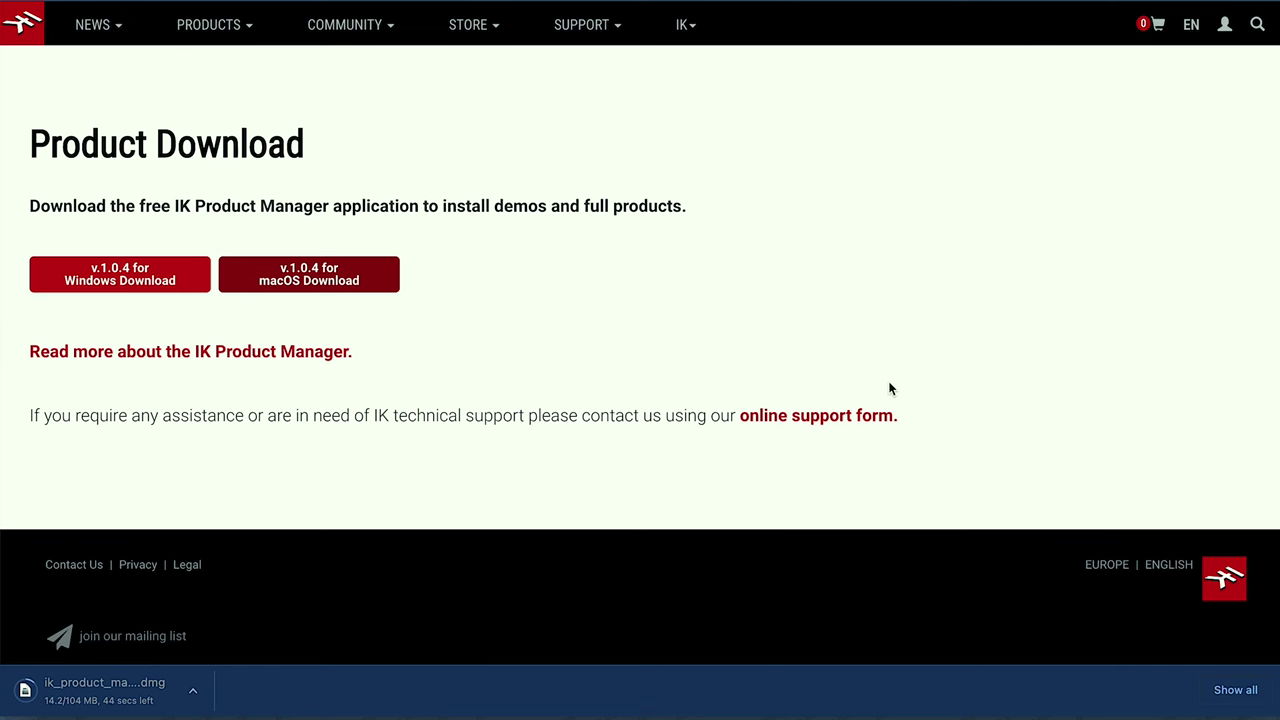
- Install IK Product Manager v.1.0.4 from the disk image with the Mac password, keeping the package
click(136, 706)
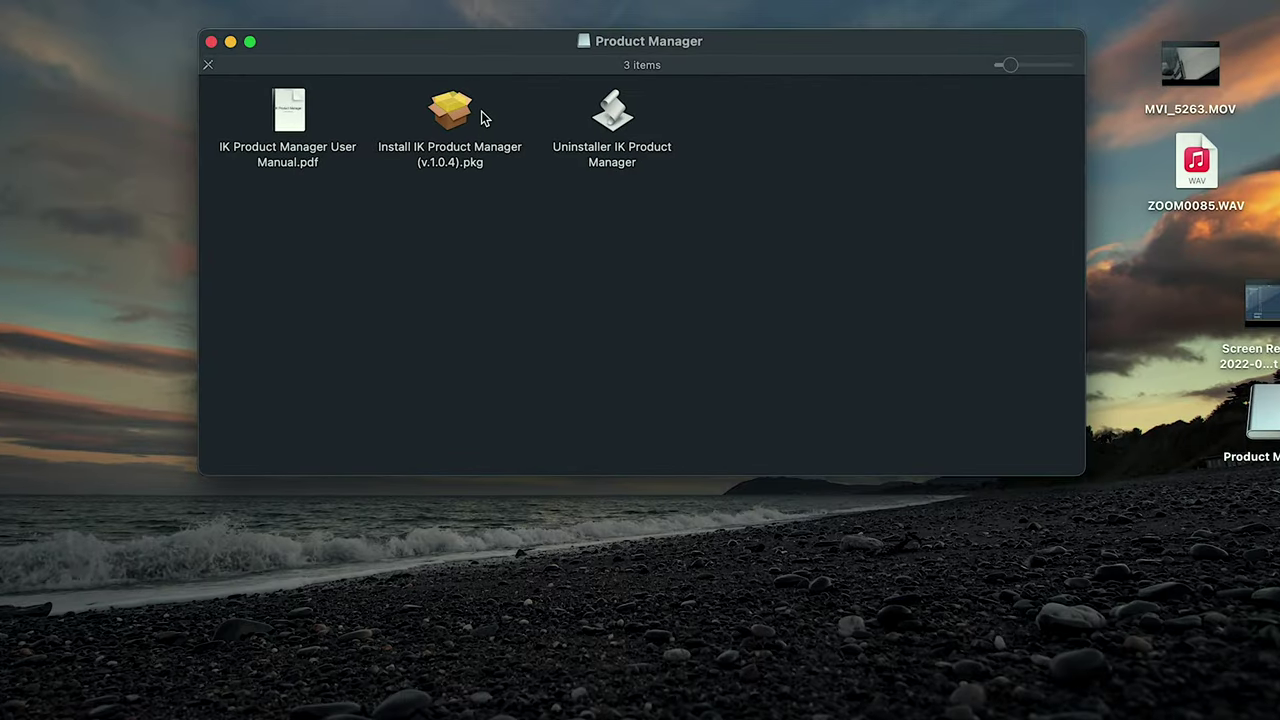
double_click(460, 118)
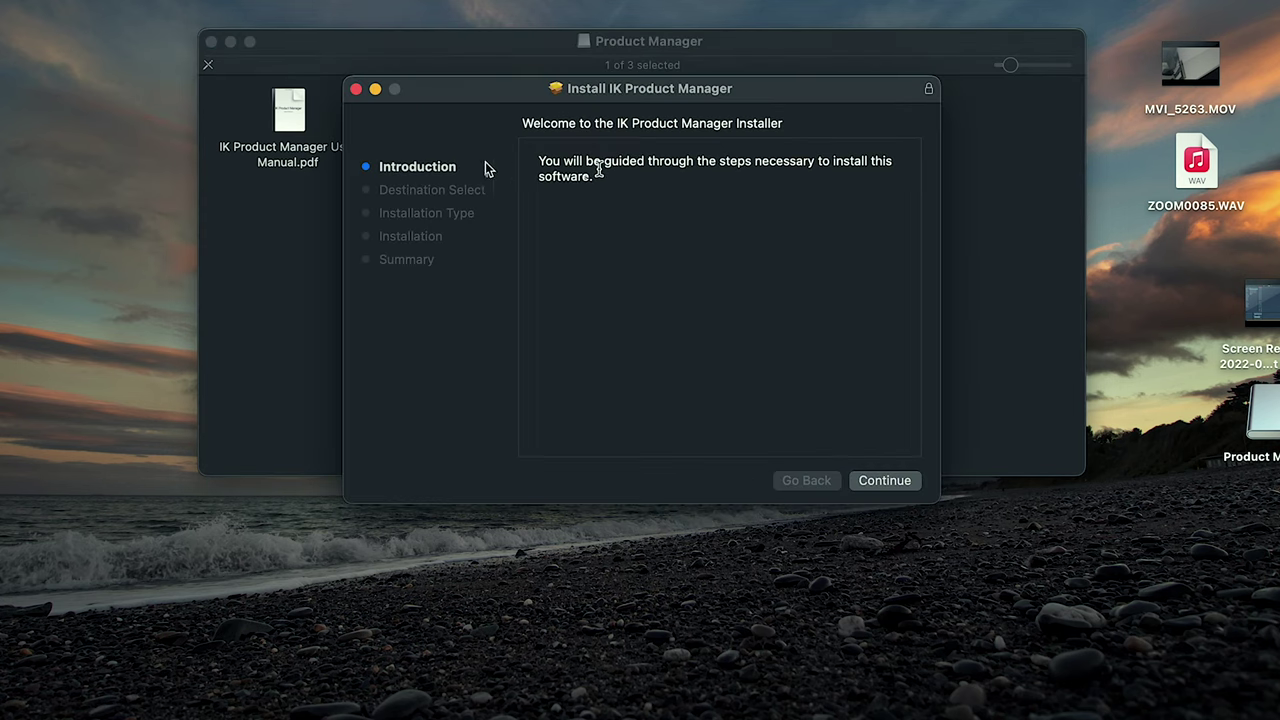
click(886, 483)
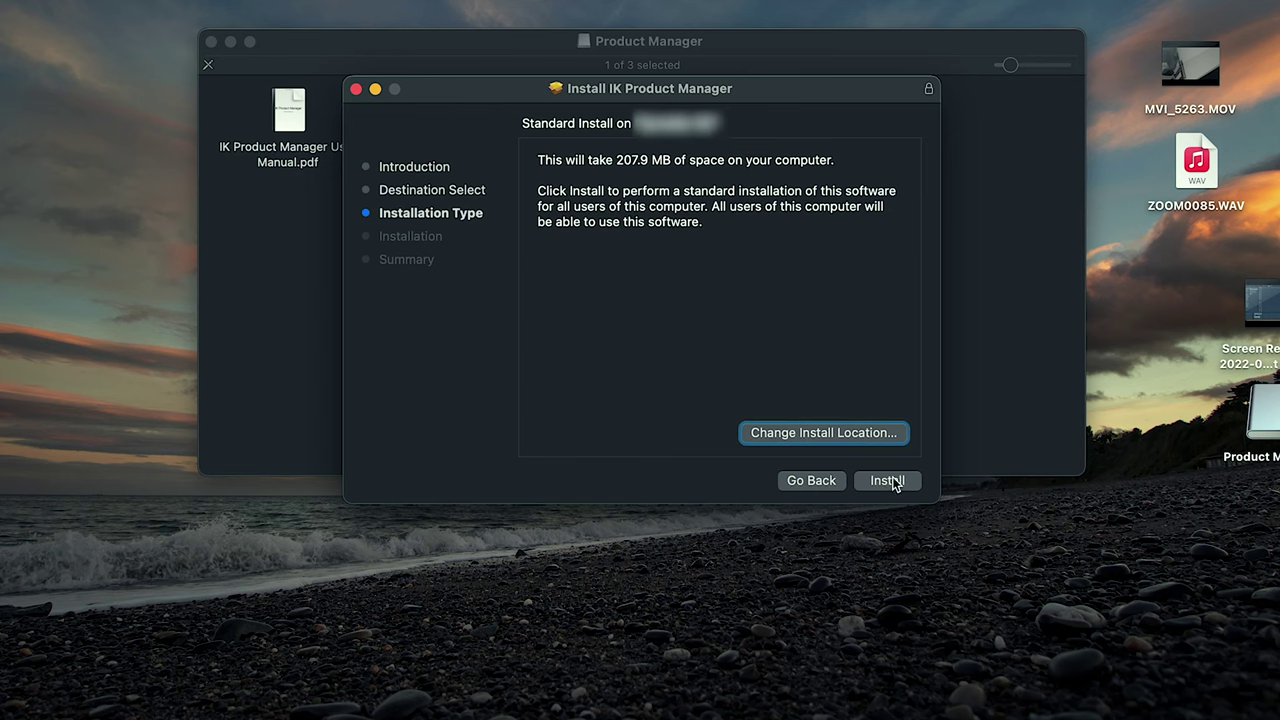
click(887, 481)
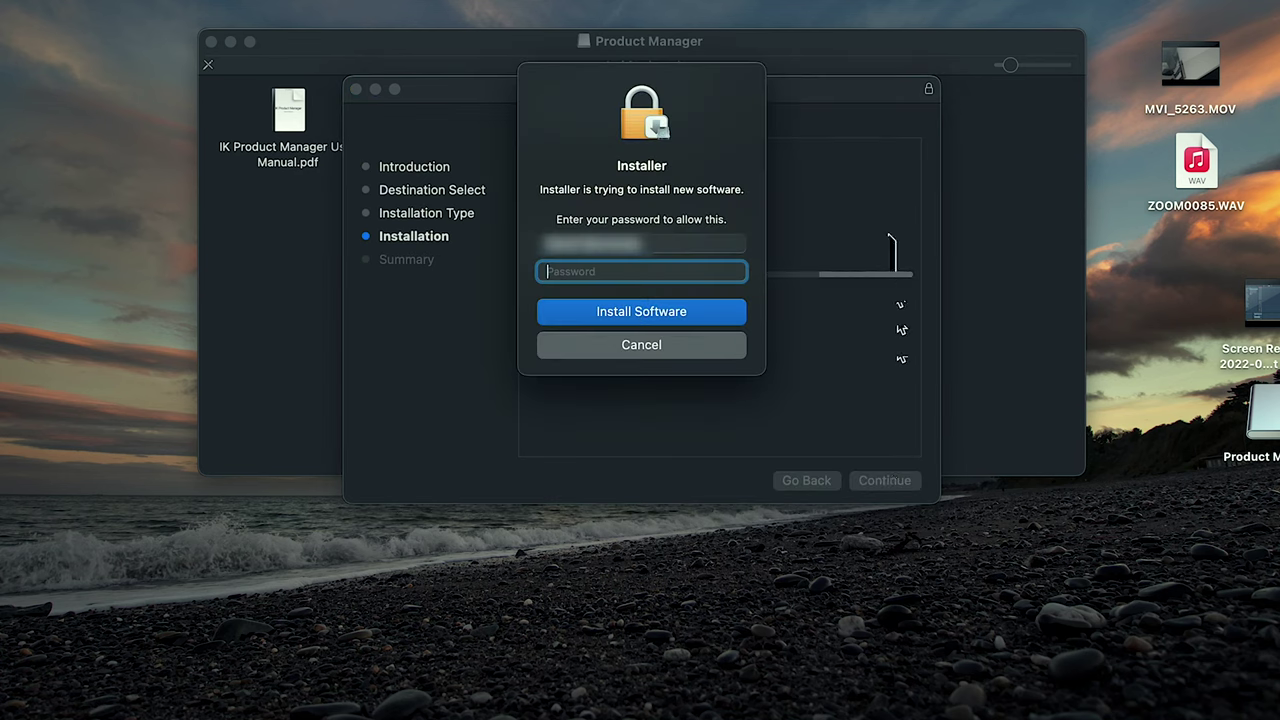
text(••••••••••••)
key(Return)
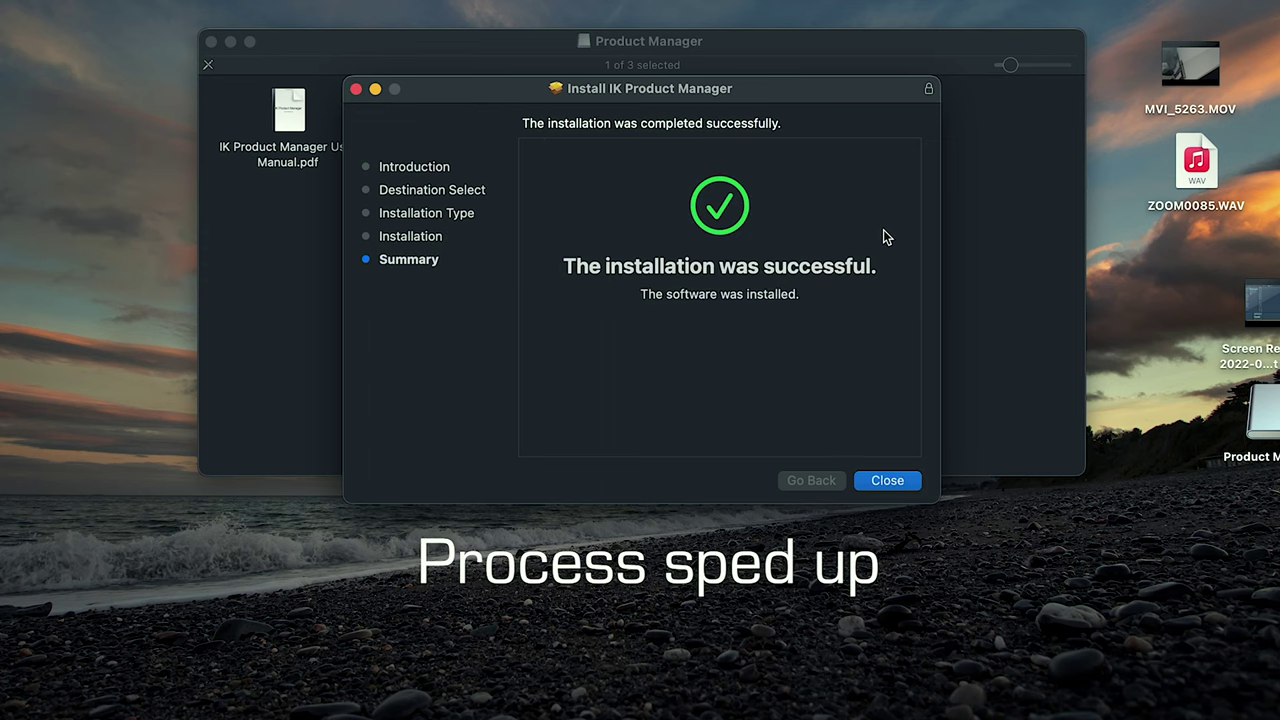
click(870, 480)
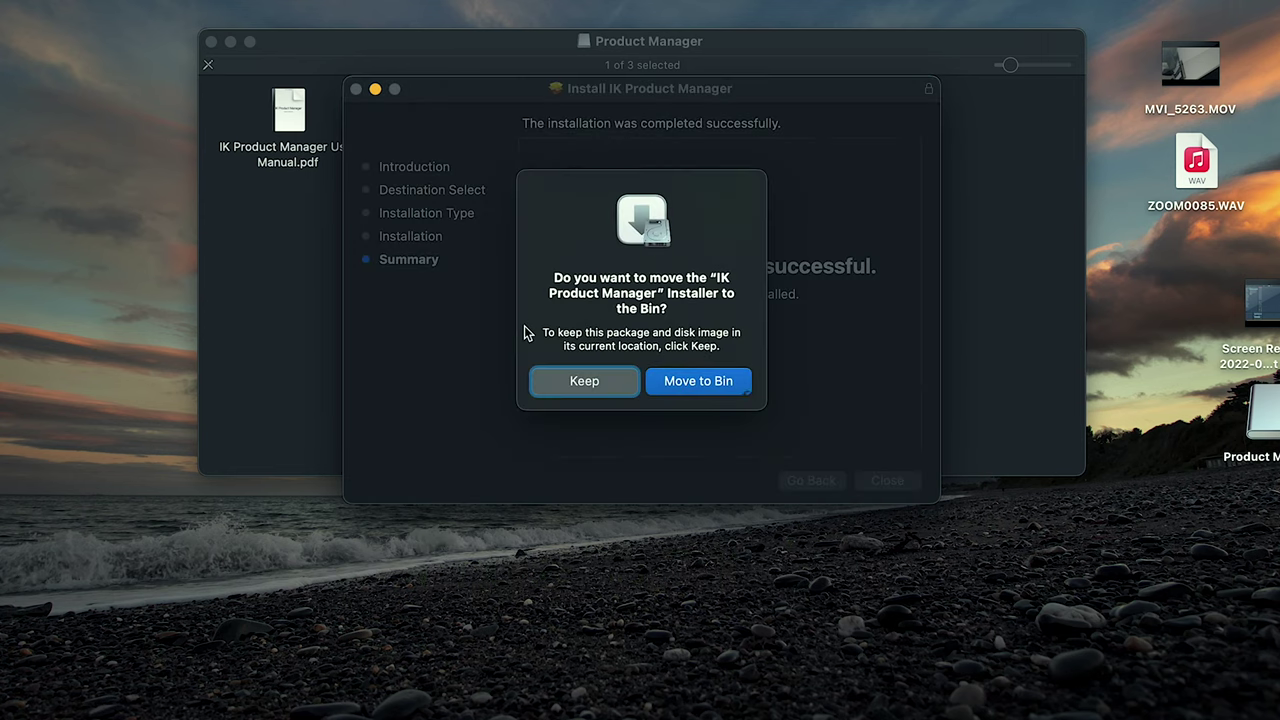
click(584, 381)
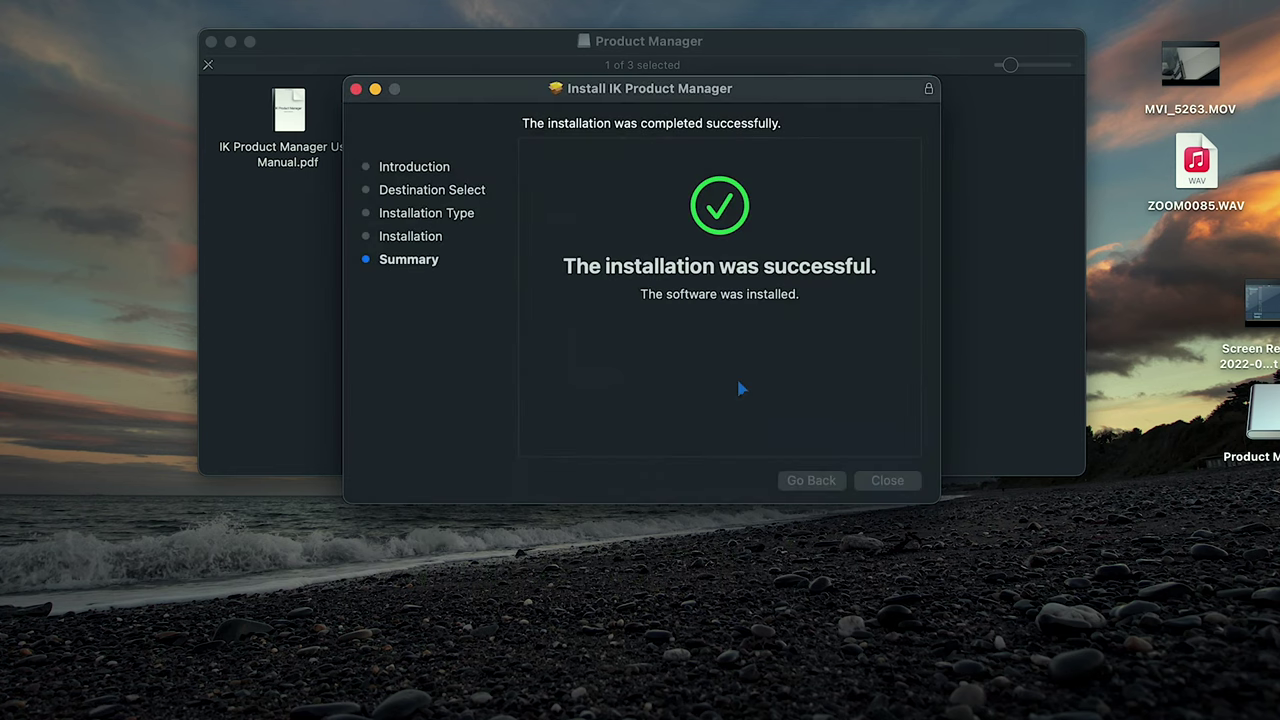
- Launch IK Product Manager via an 'ik' search and log in with Remember me checked
click(211, 42)
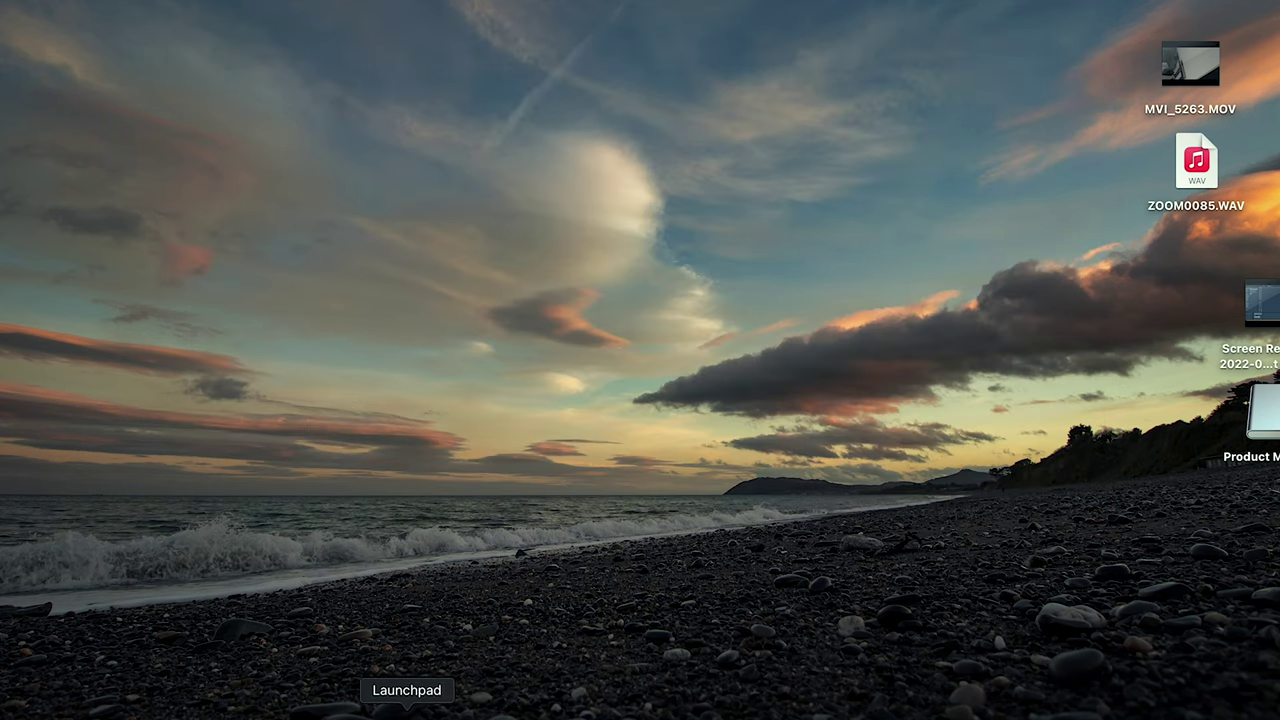
click(407, 716)
text(ik)
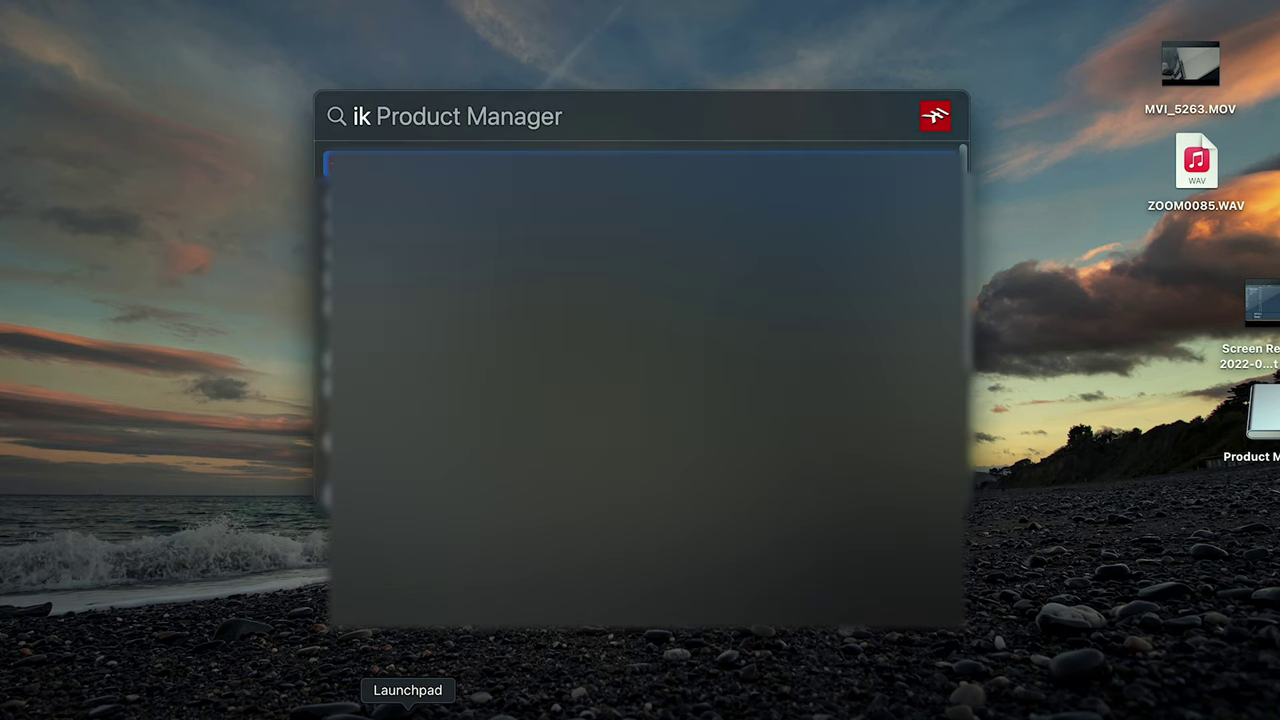
key(Return)
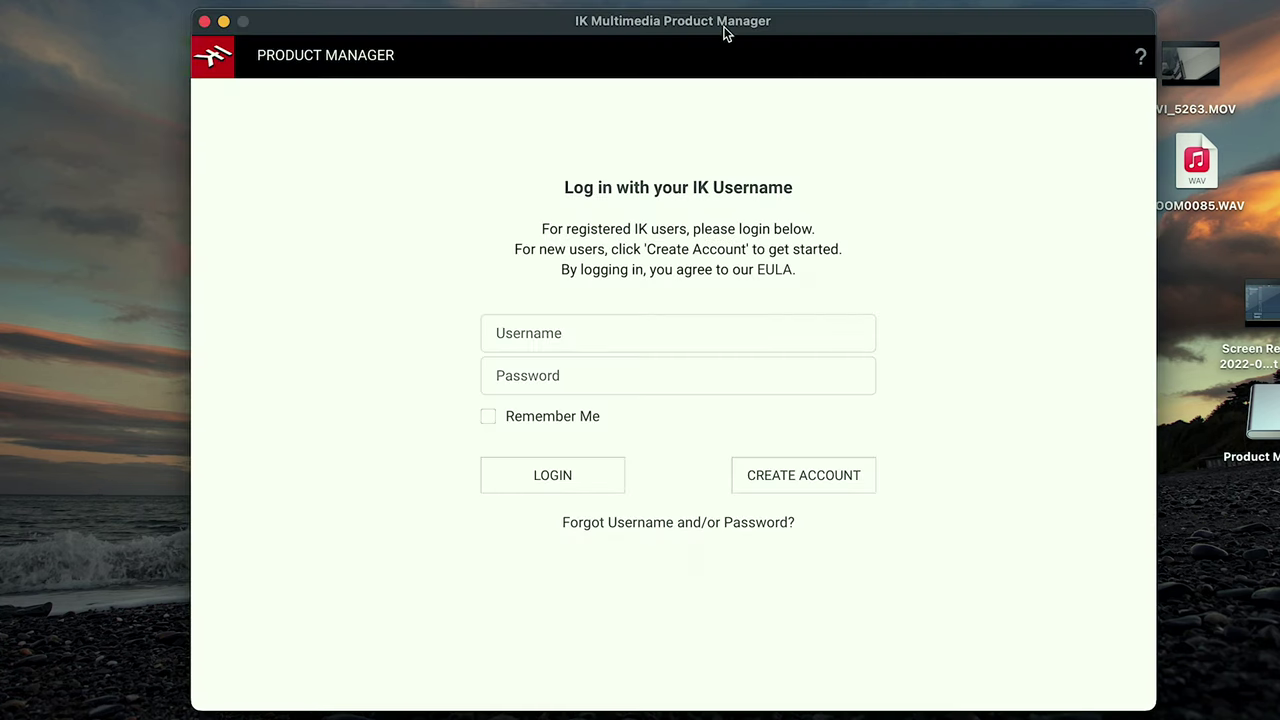
click(487, 416)
click(580, 469)
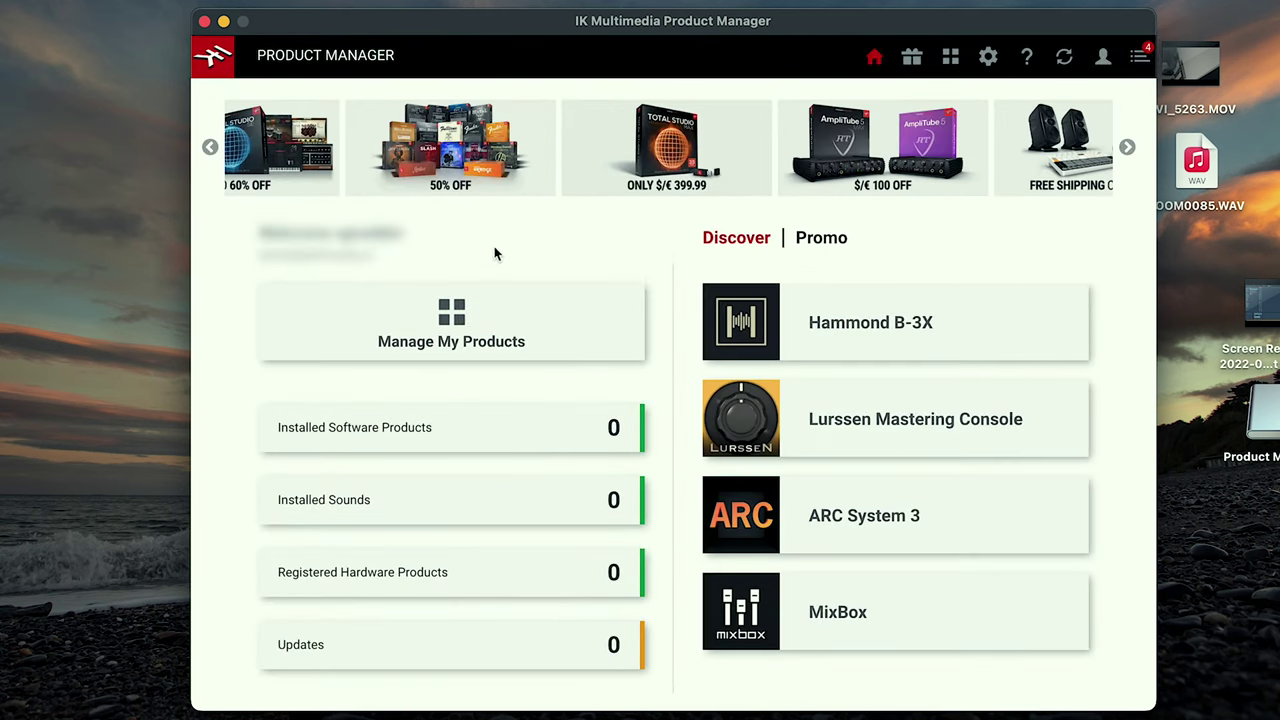
- Open Manage My Products to list the owned software, including AmpliTube 5
click(487, 316)
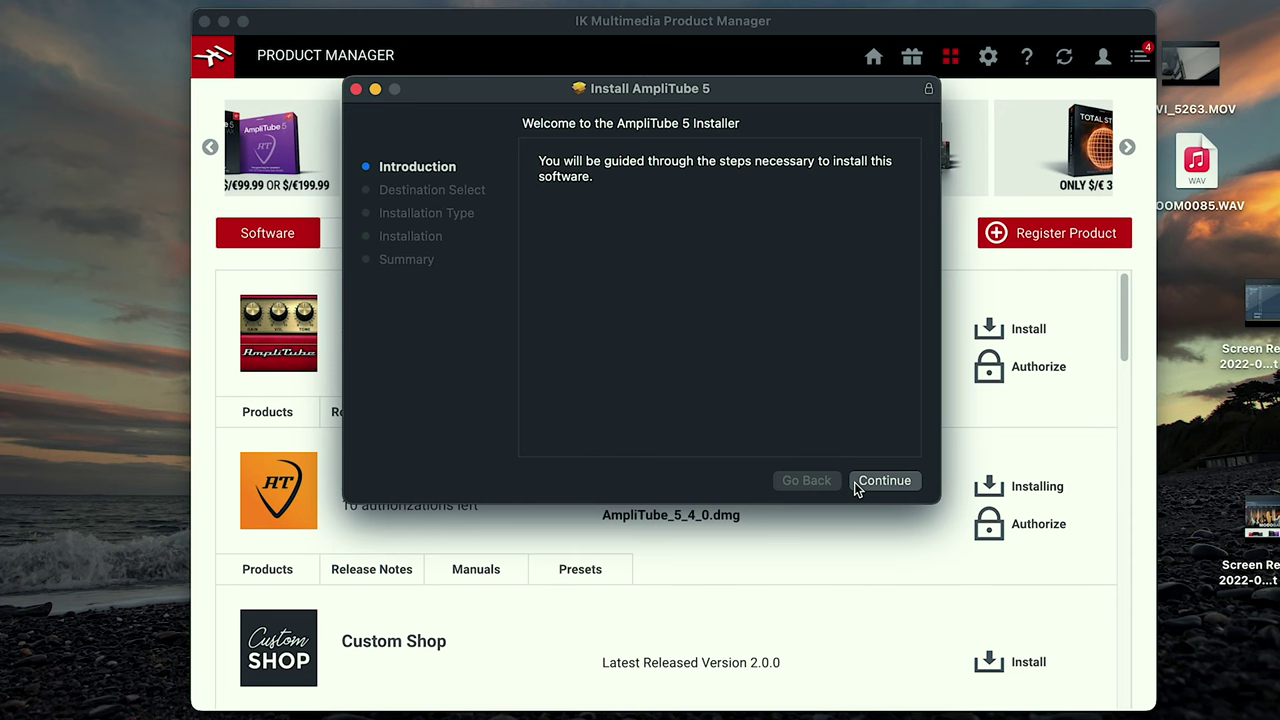
- Install AmpliTube 5 with the administrator password and allow the installer access to Documents
click(886, 481)
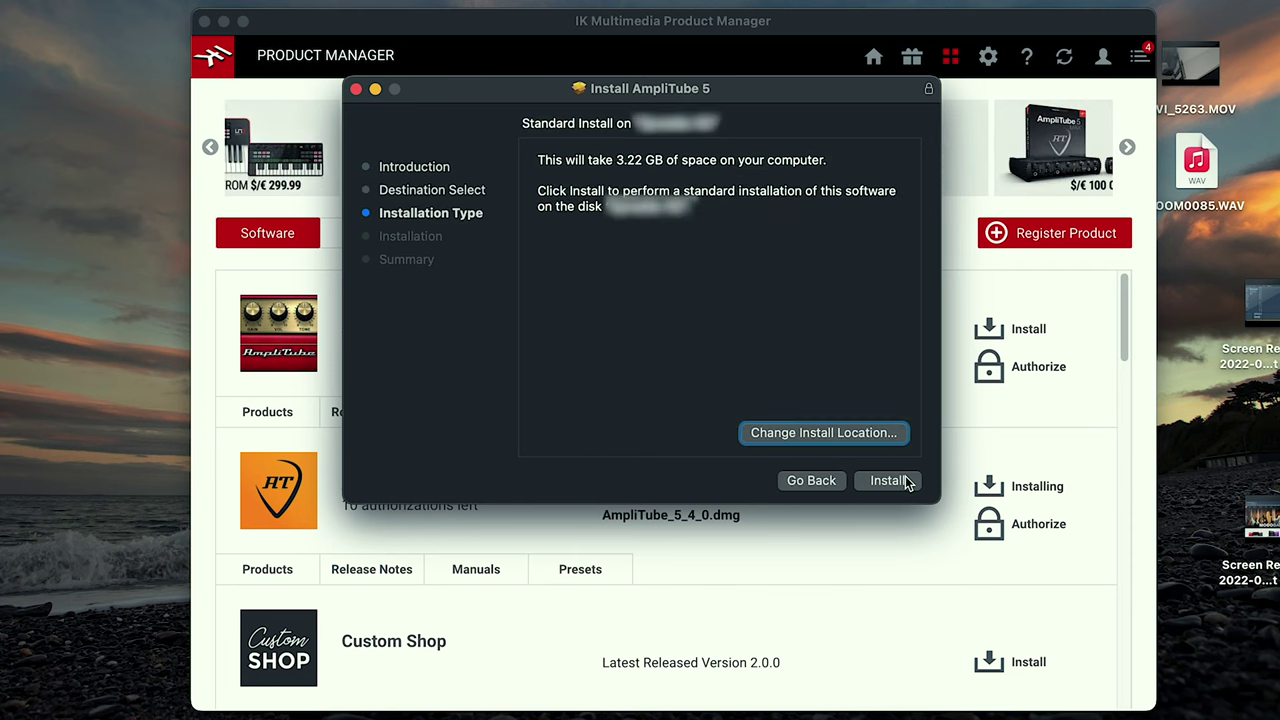
click(904, 483)
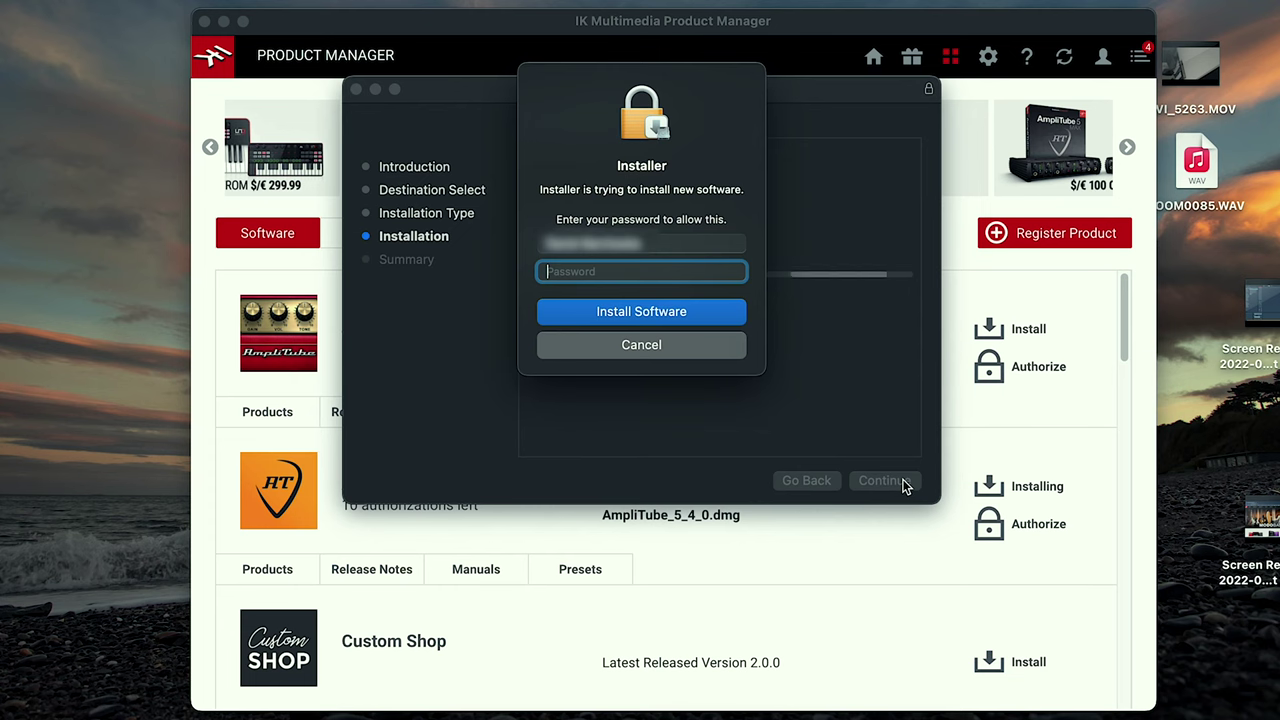
text(passwordxxxxx)
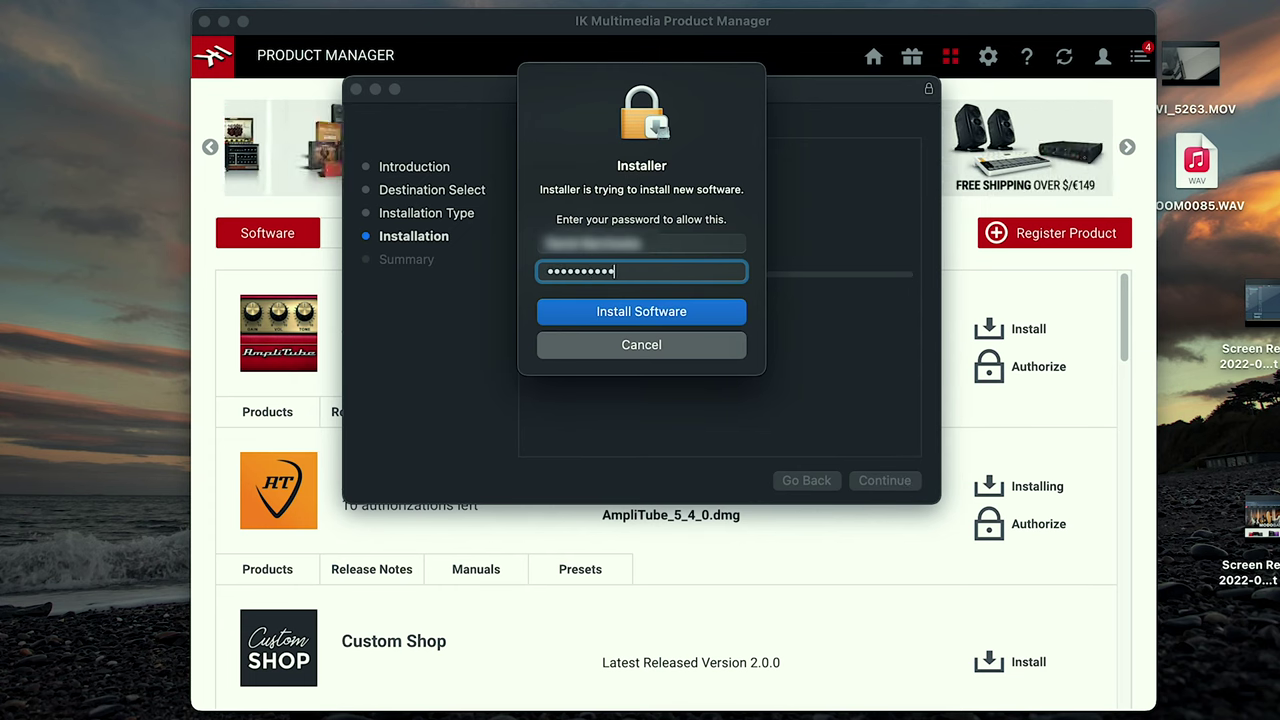
key(Return)
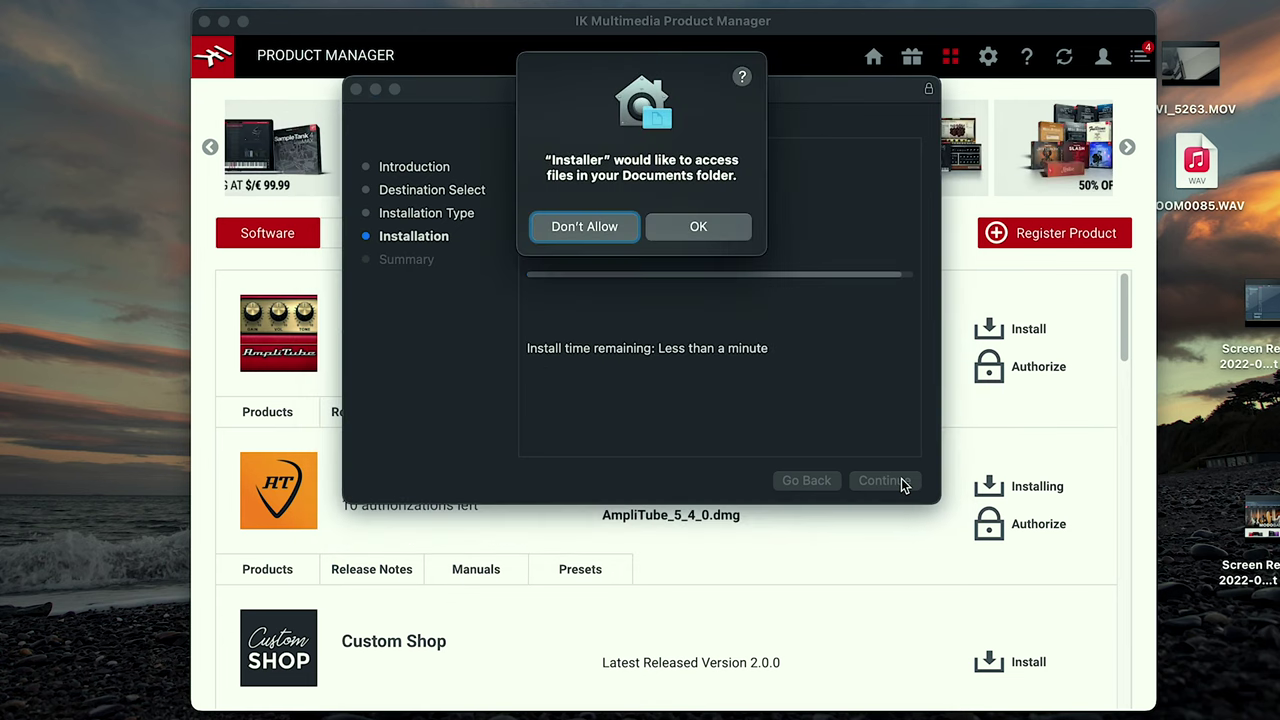
click(698, 227)
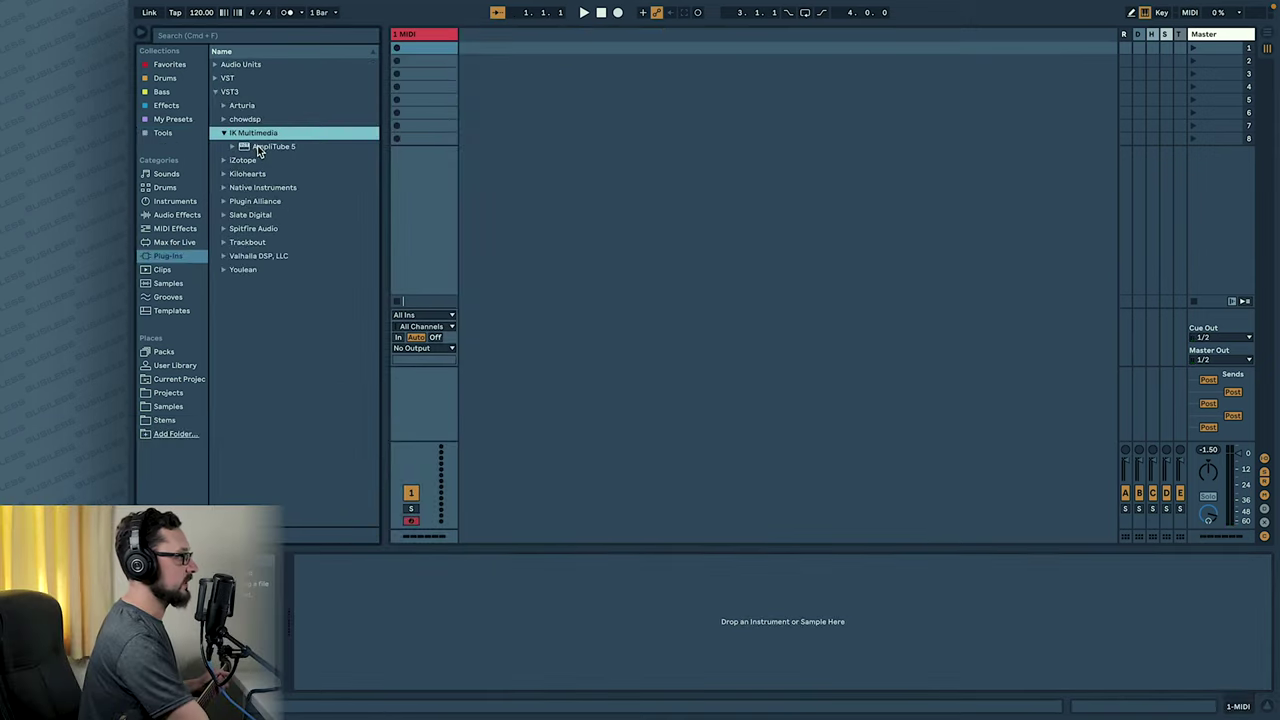
- Drag AmpliTube 5 from VST3 > IK Multimedia into the empty track area, creating 2 Audio
drag(258, 148, 490, 52)
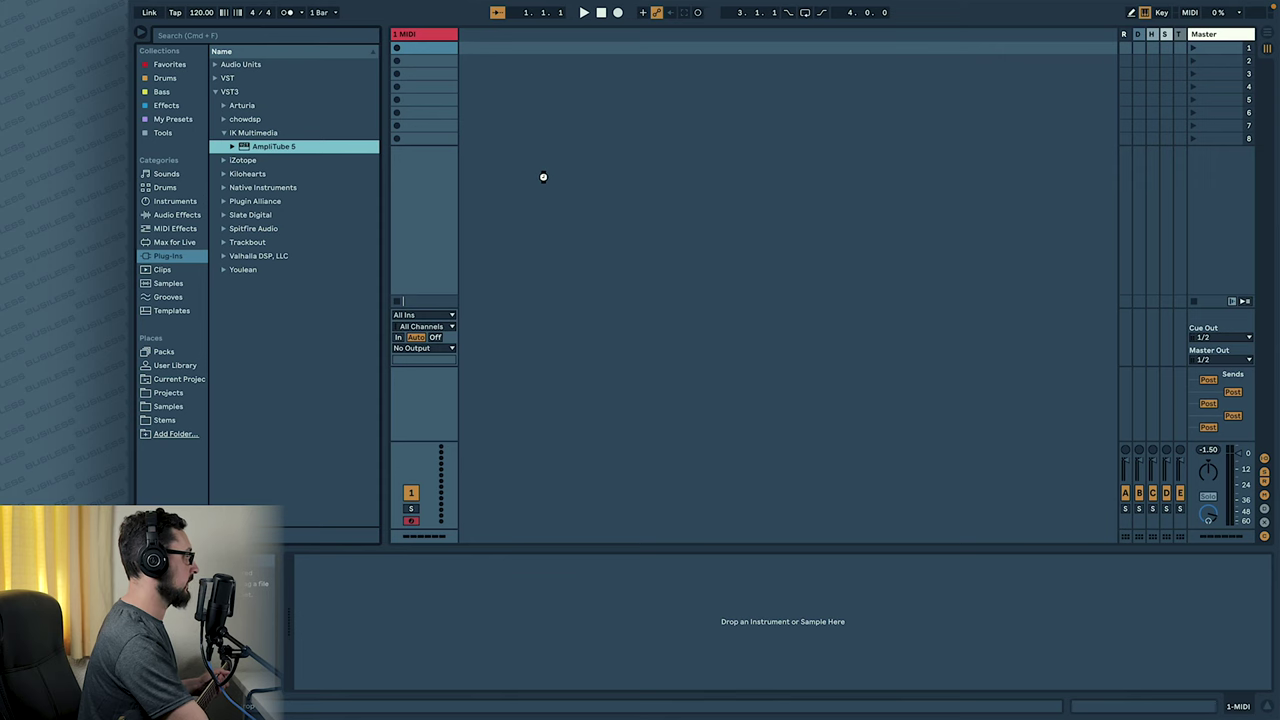
drag(543, 176, 543, 177)
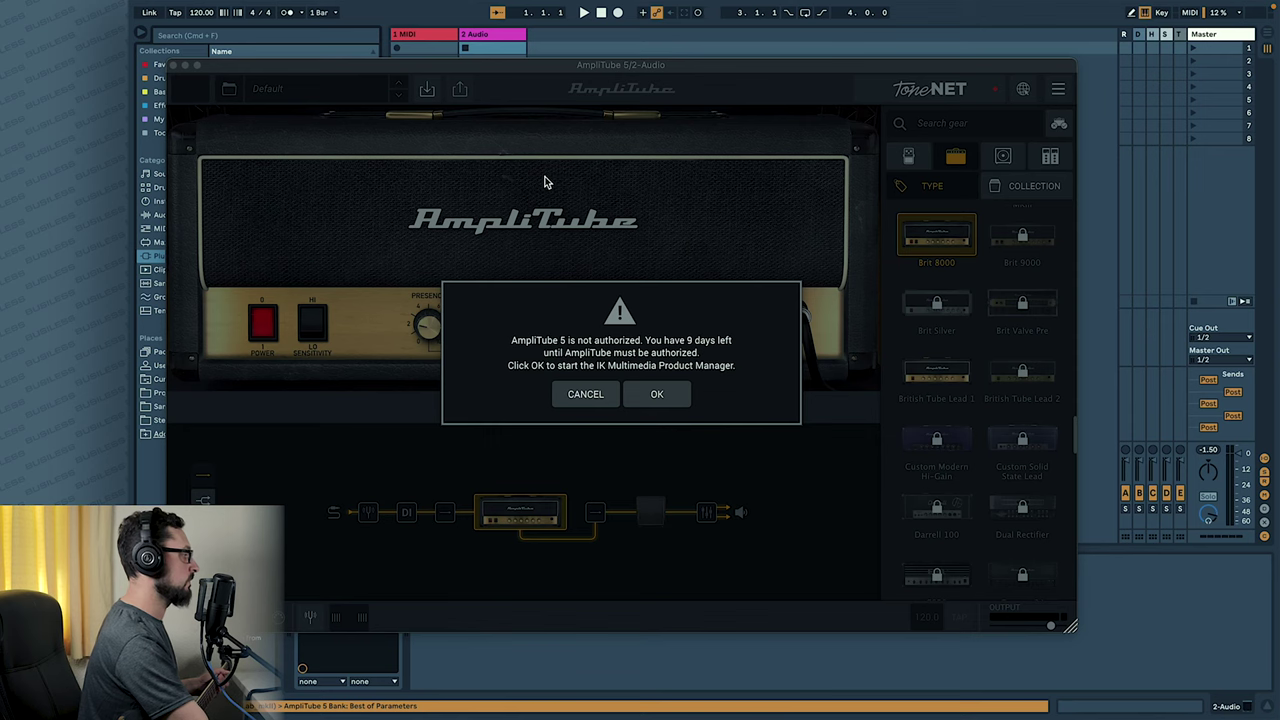
- Authorize AmpliTube 5 in IK Product Manager, then switch back to Ableton Live
click(663, 404)
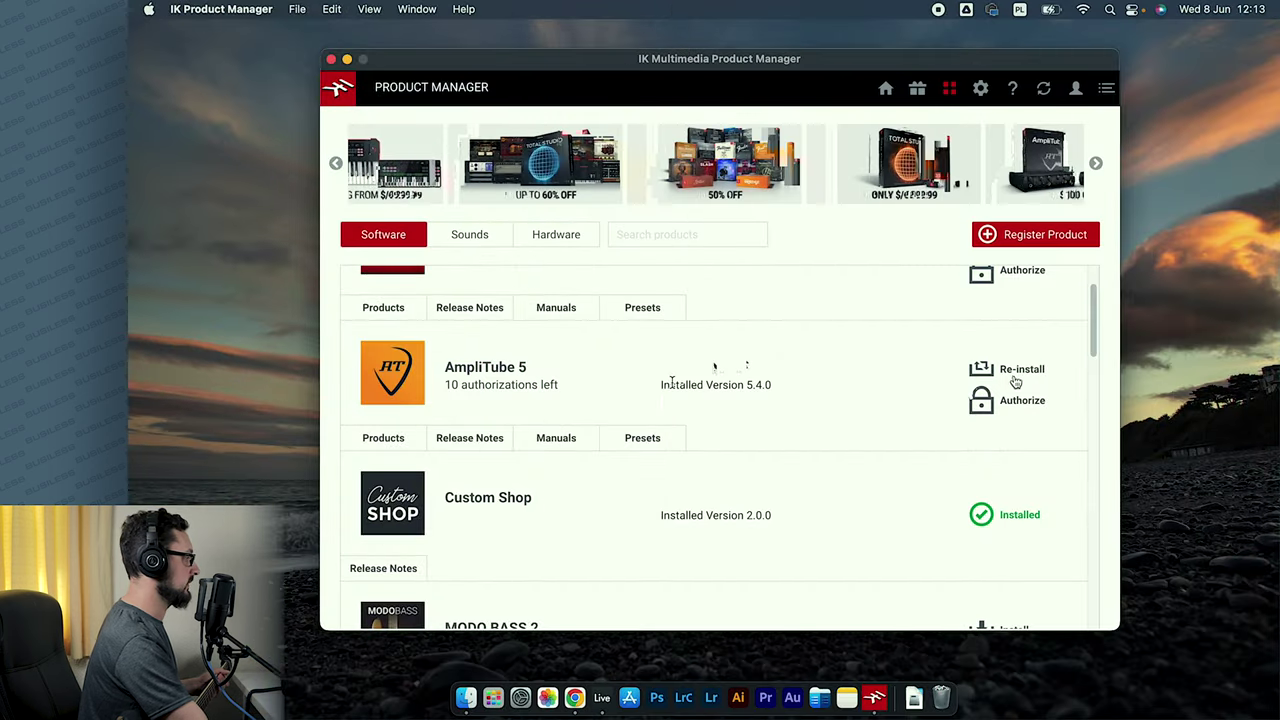
click(1022, 402)
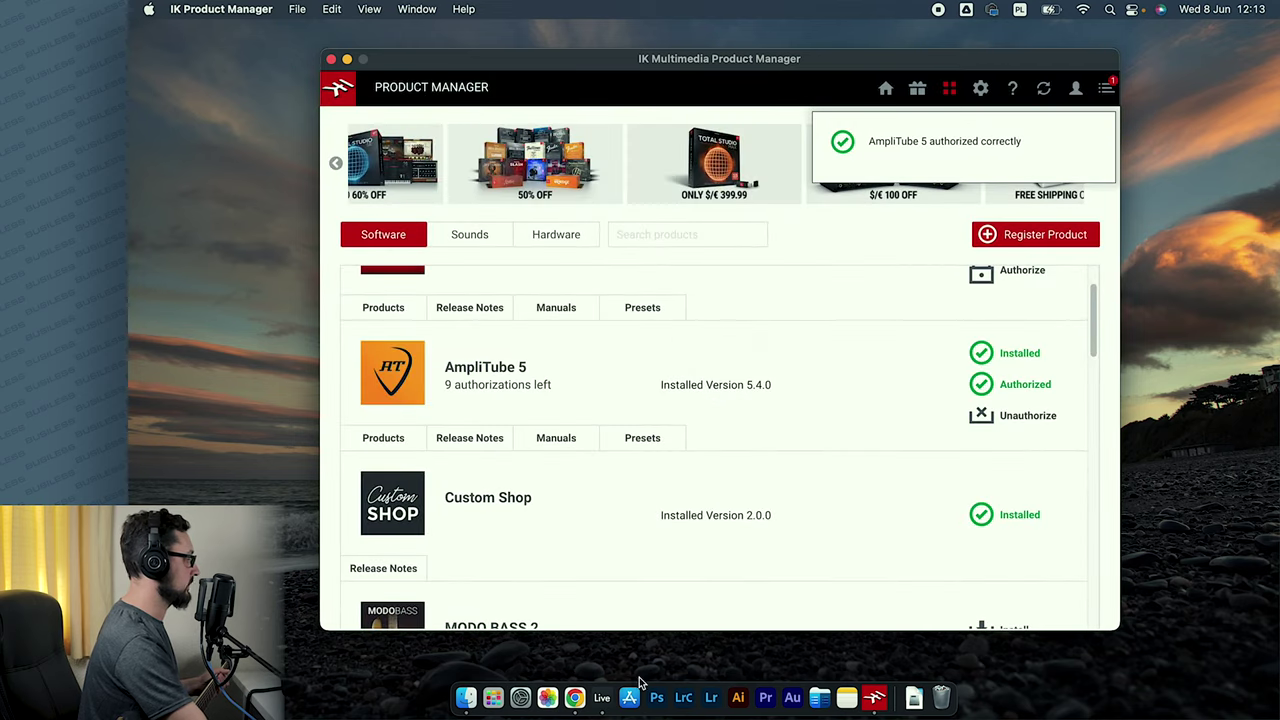
click(603, 697)
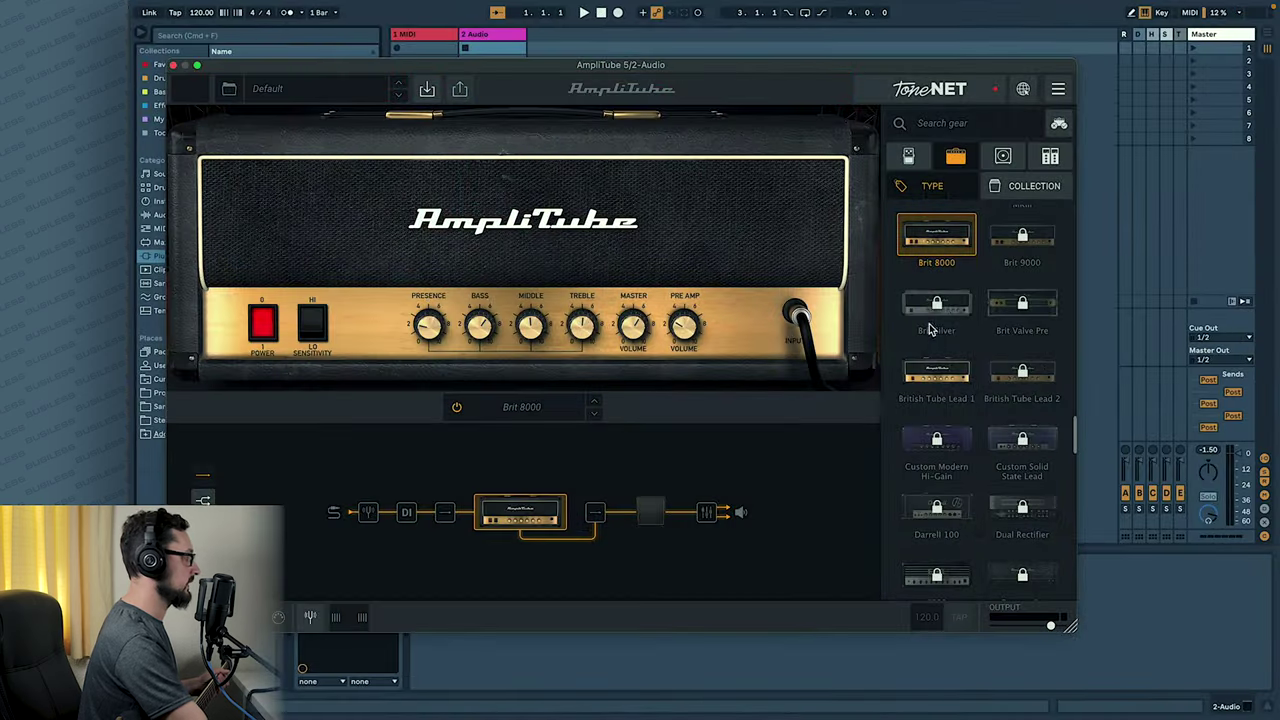
- Set the 2-Audio track to input channel 2, monitoring In, and arm it for recording
drag(777, 67, 849, 63)
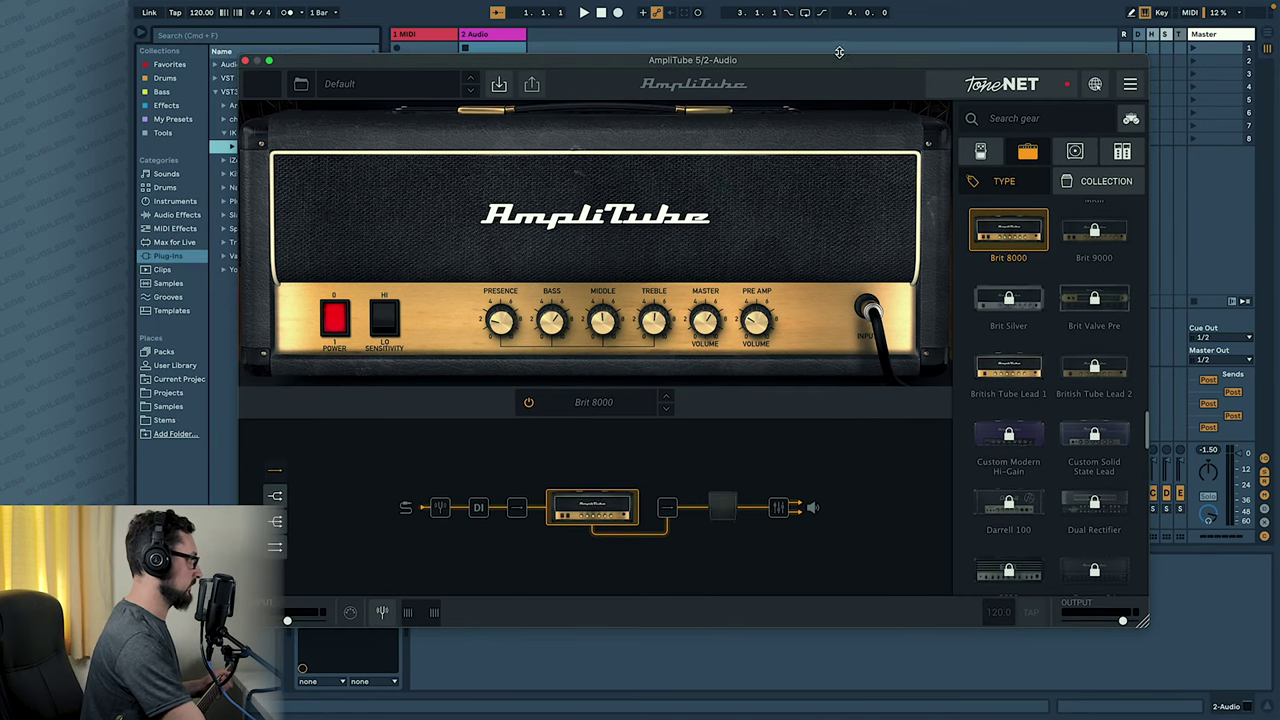
drag(840, 62, 914, 86)
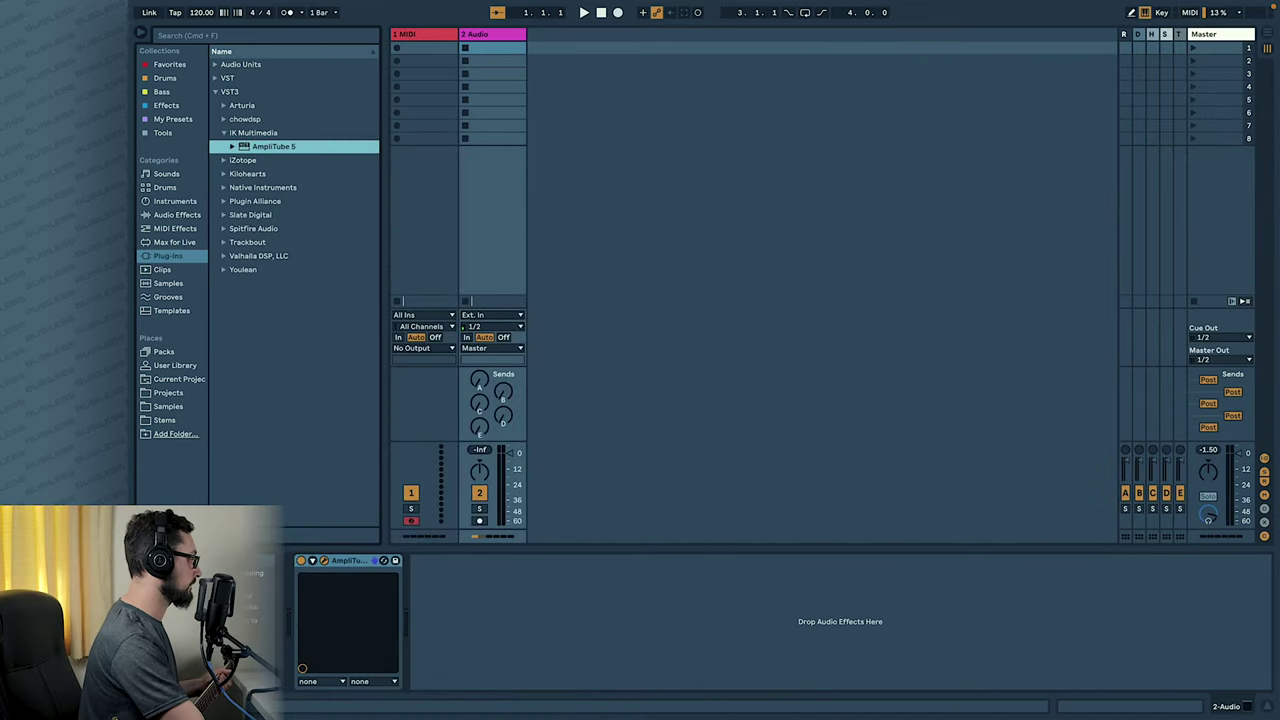
click(505, 326)
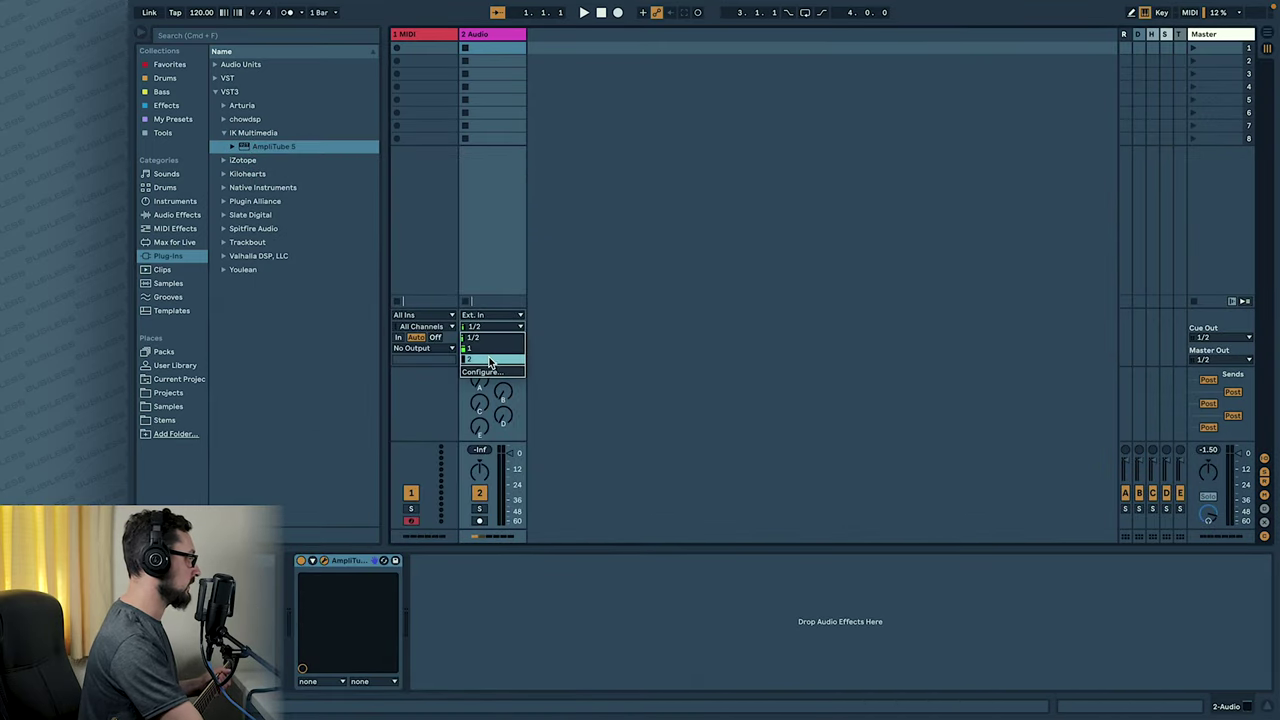
click(490, 362)
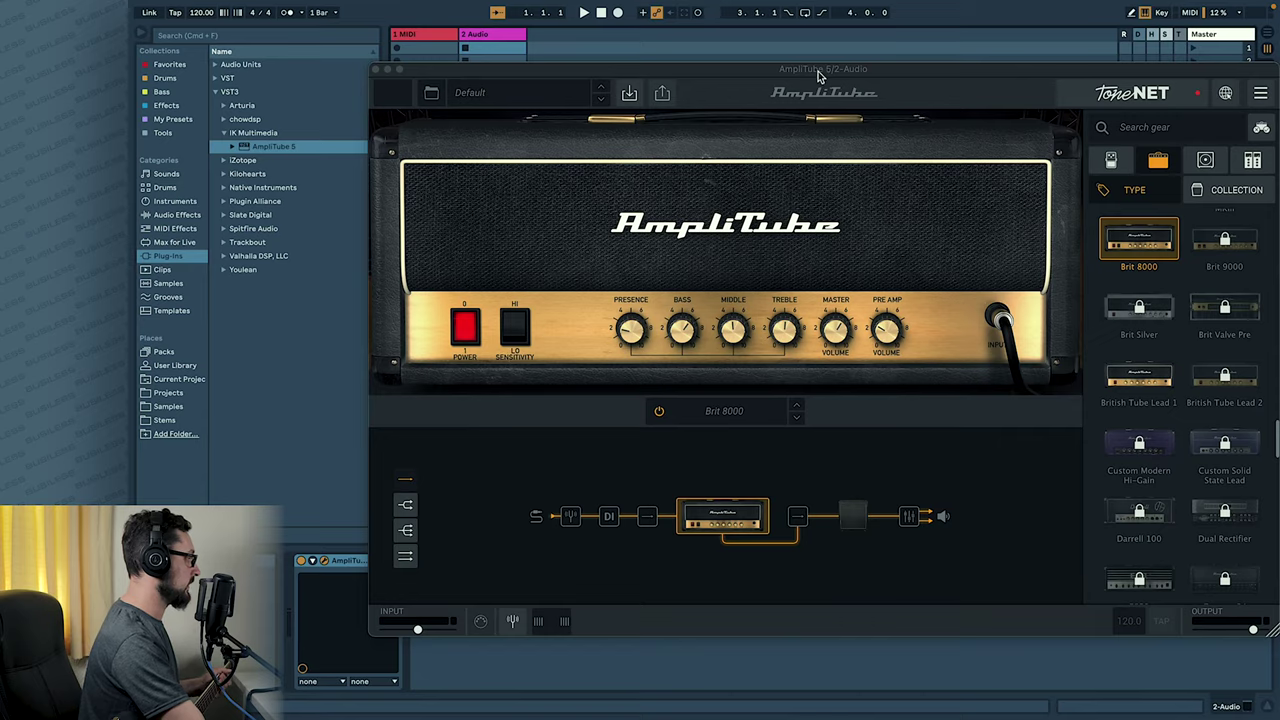
drag(818, 76, 818, 568)
click(467, 338)
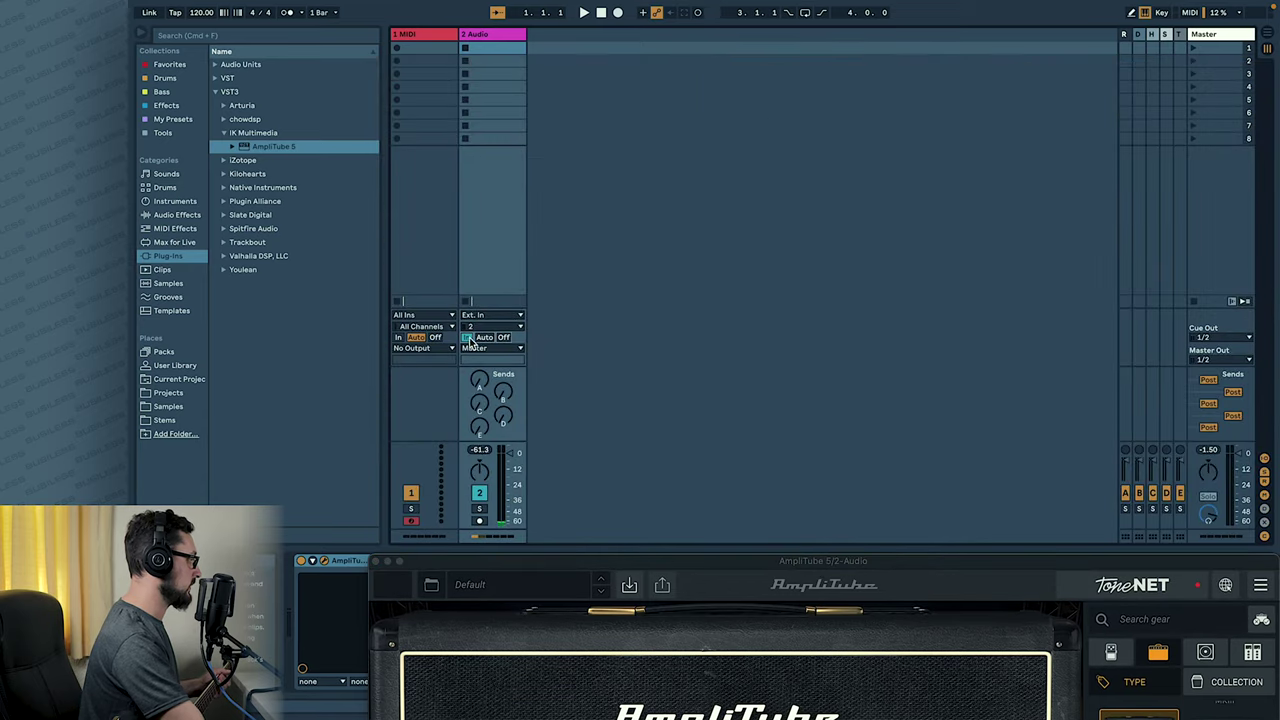
click(480, 521)
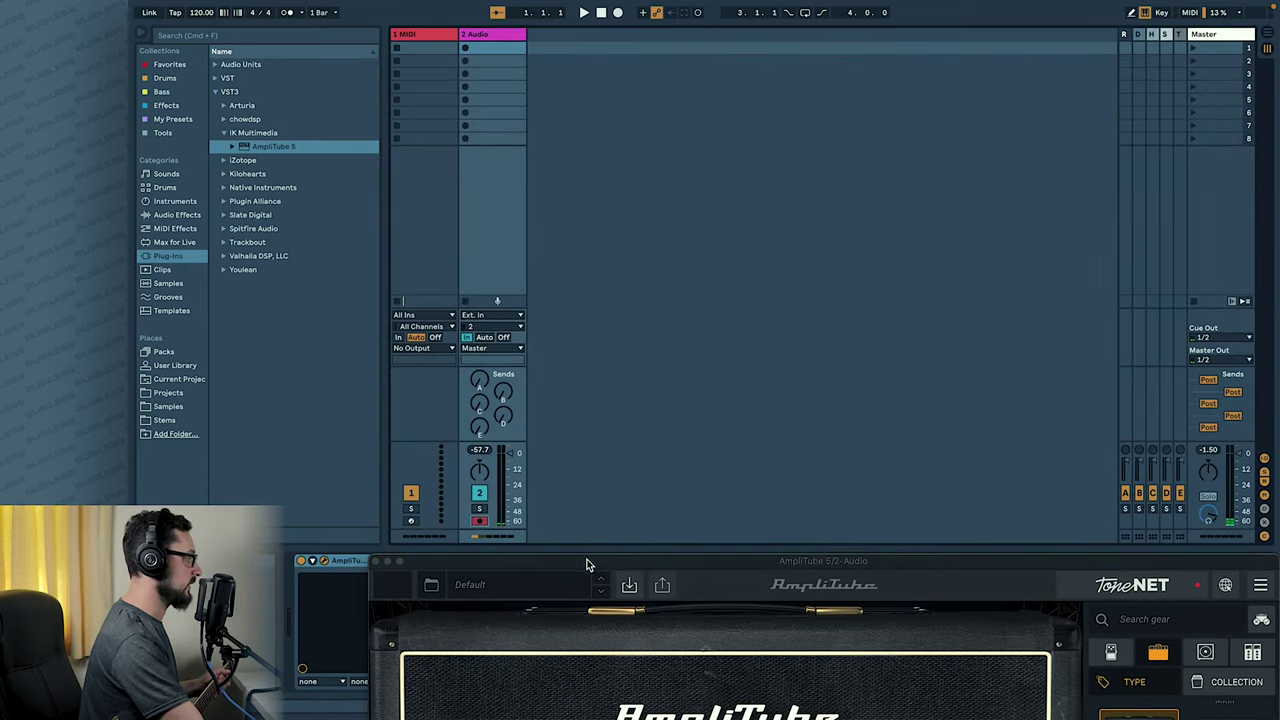
drag(588, 565, 540, 85)
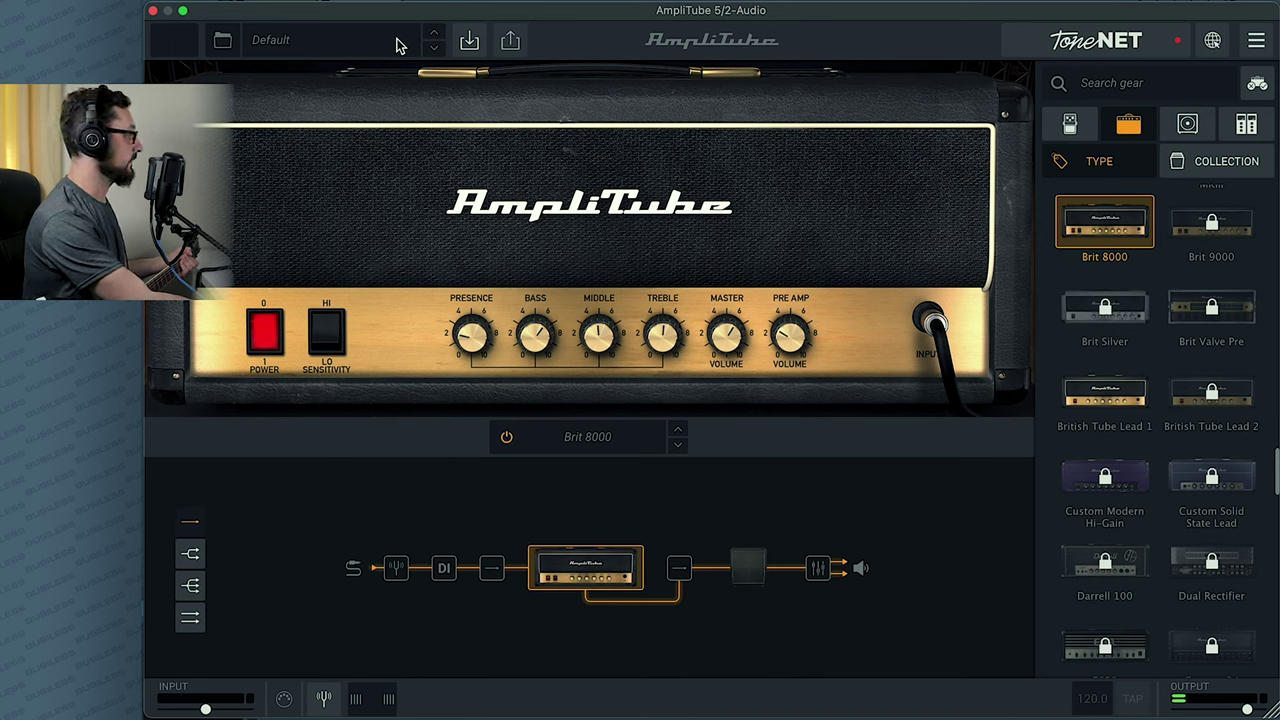
- Load the Appetite preset from the AmpliTube 5 CS preset bank
click(297, 44)
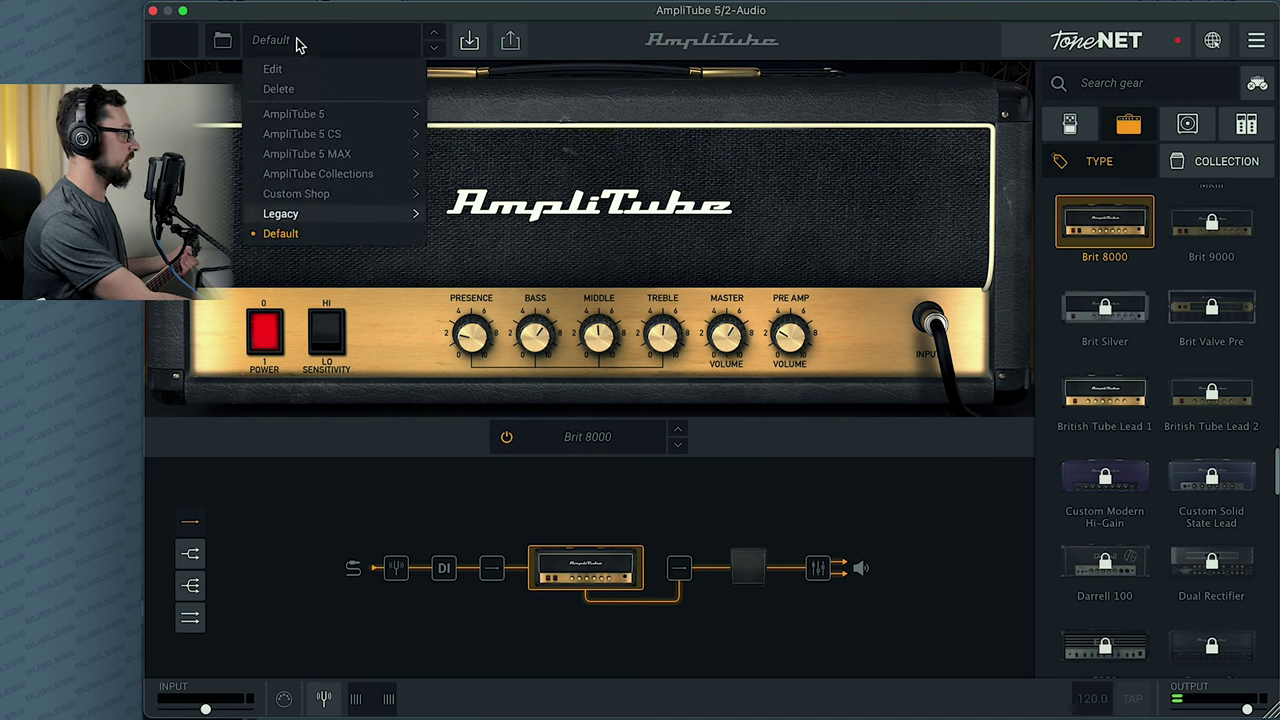
mouse_move(300, 137)
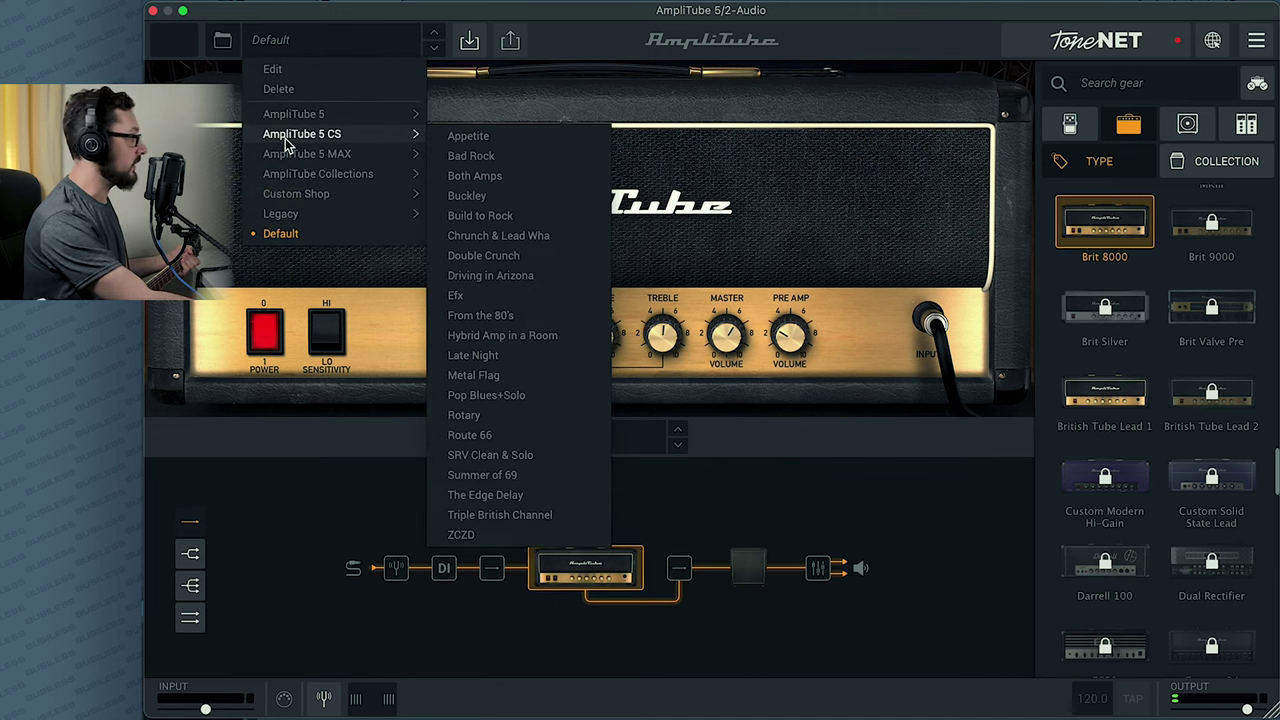
click(470, 137)
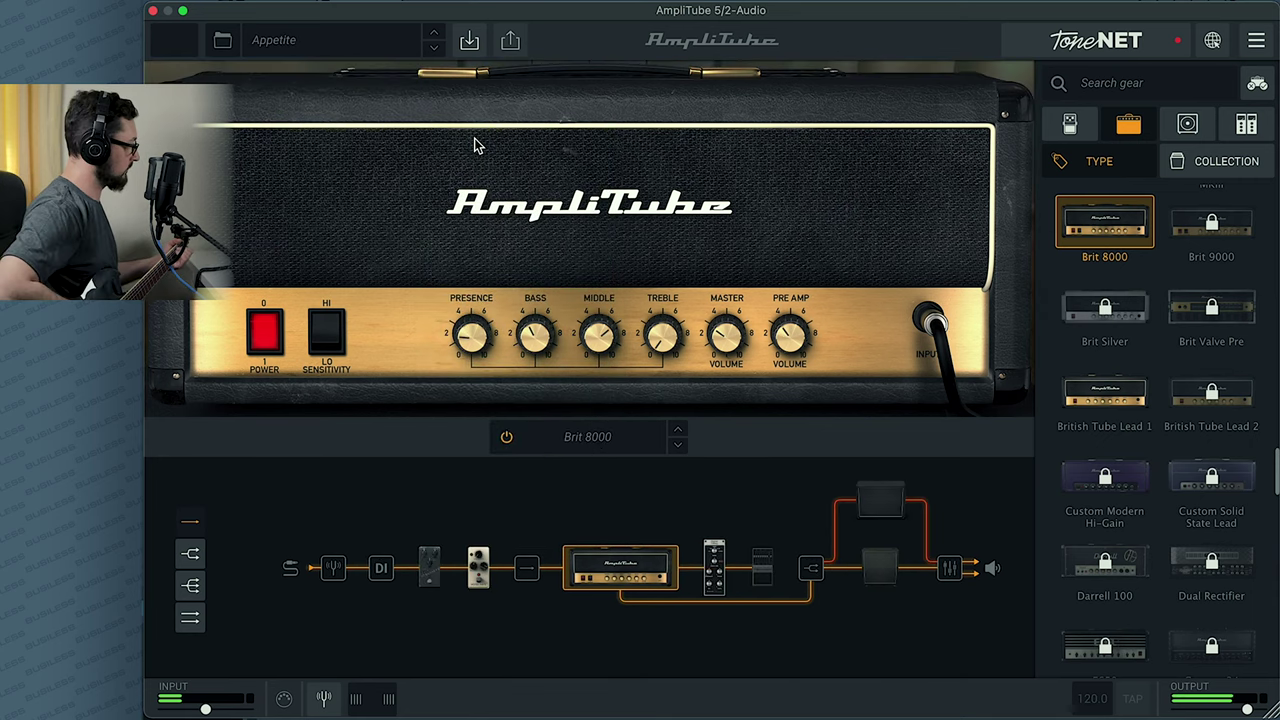
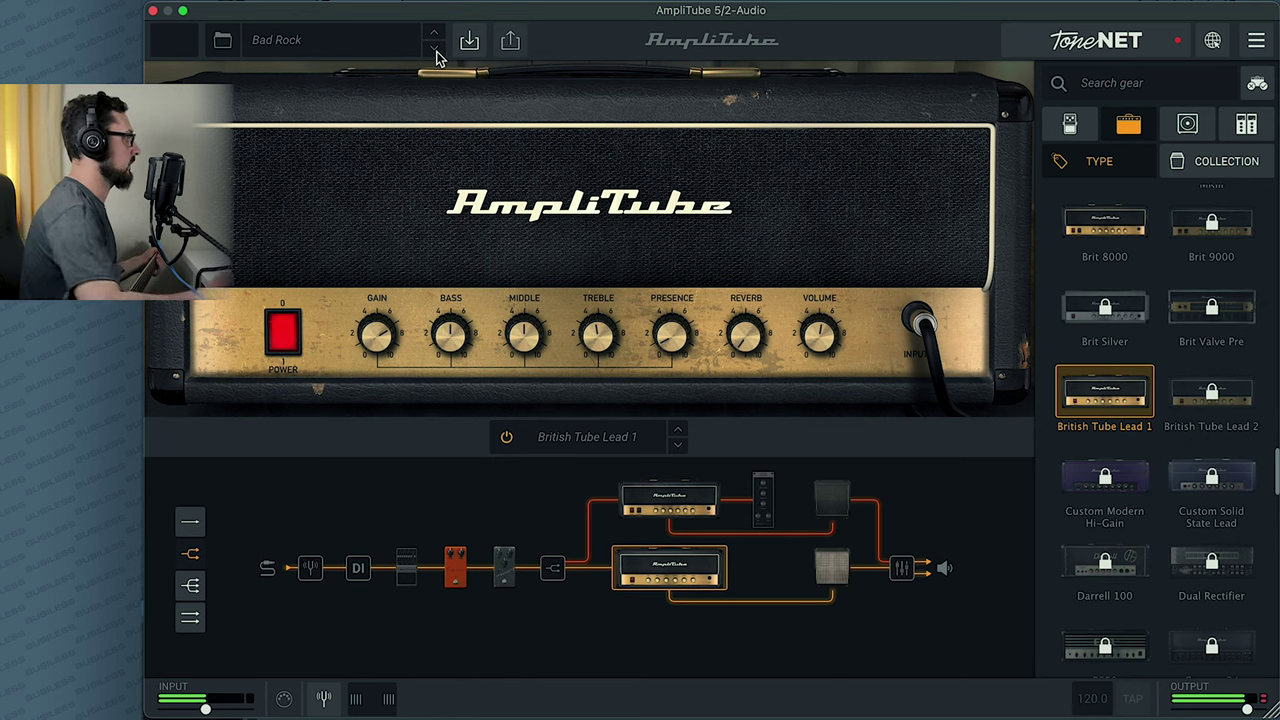
- Step through the Both Amps, Buckley and Build to Rock presets, landing on Crunch & Lead
click(436, 52)
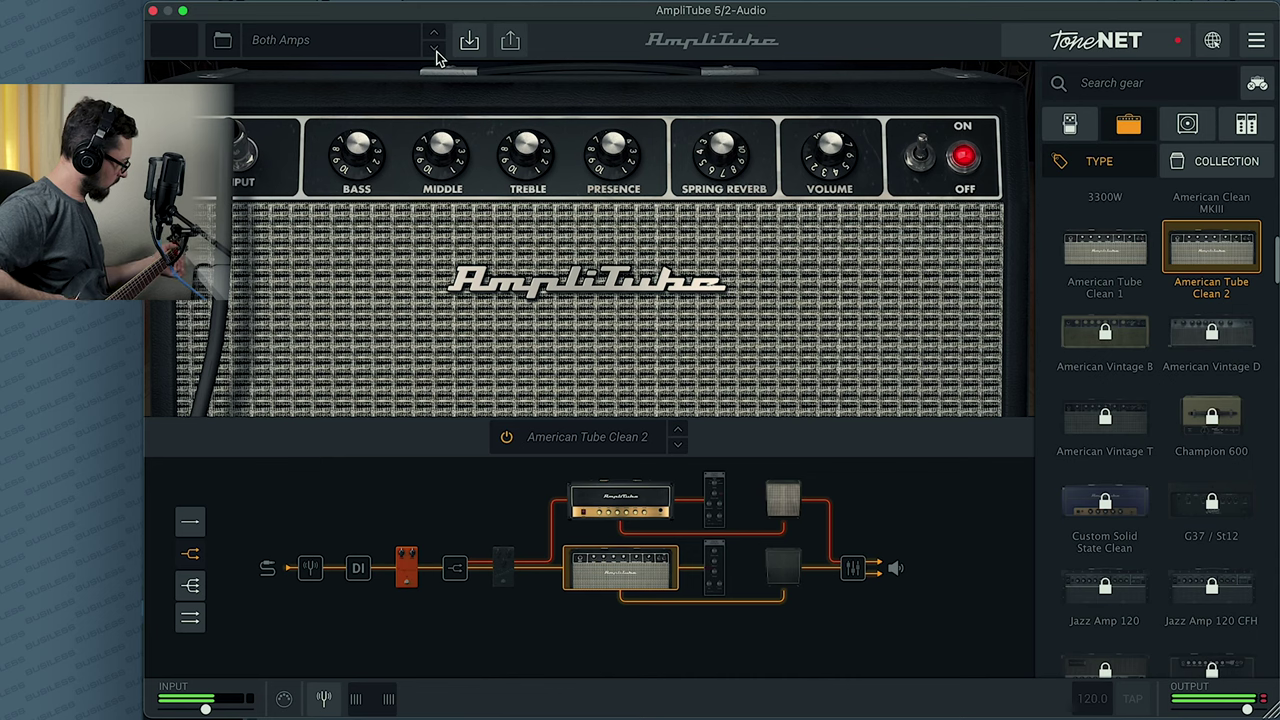
click(434, 50)
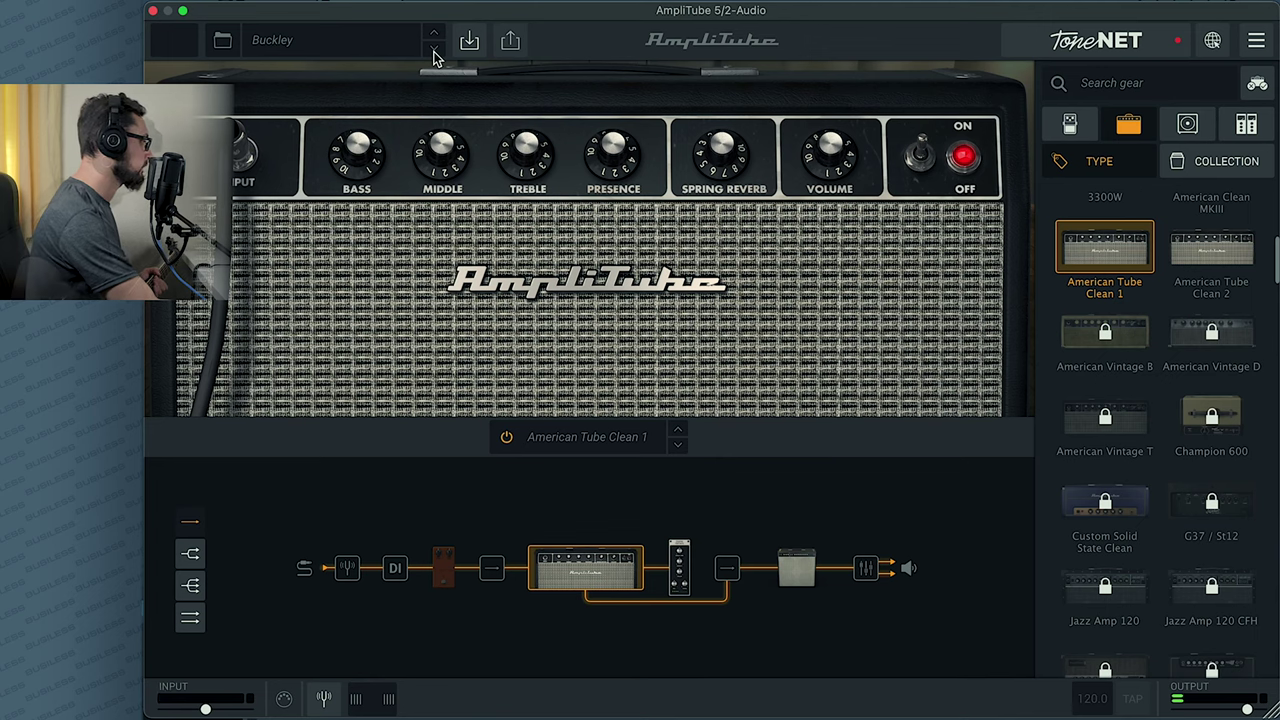
click(434, 54)
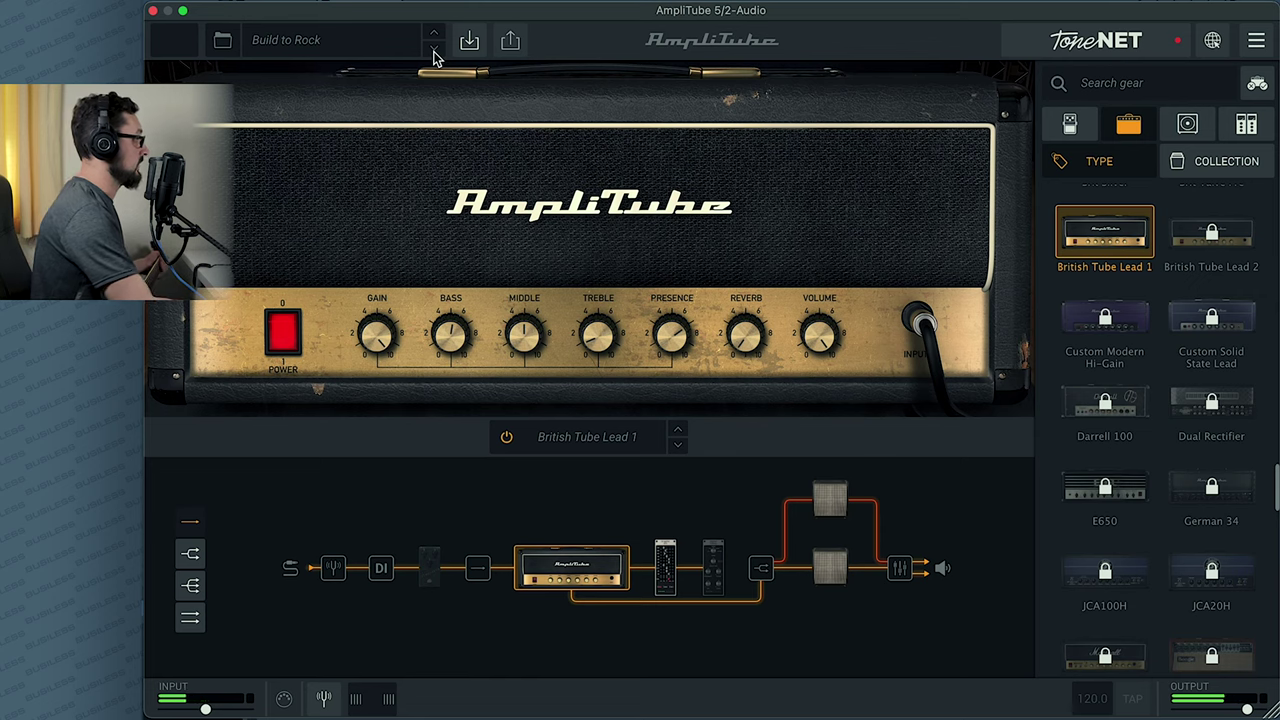
click(434, 52)
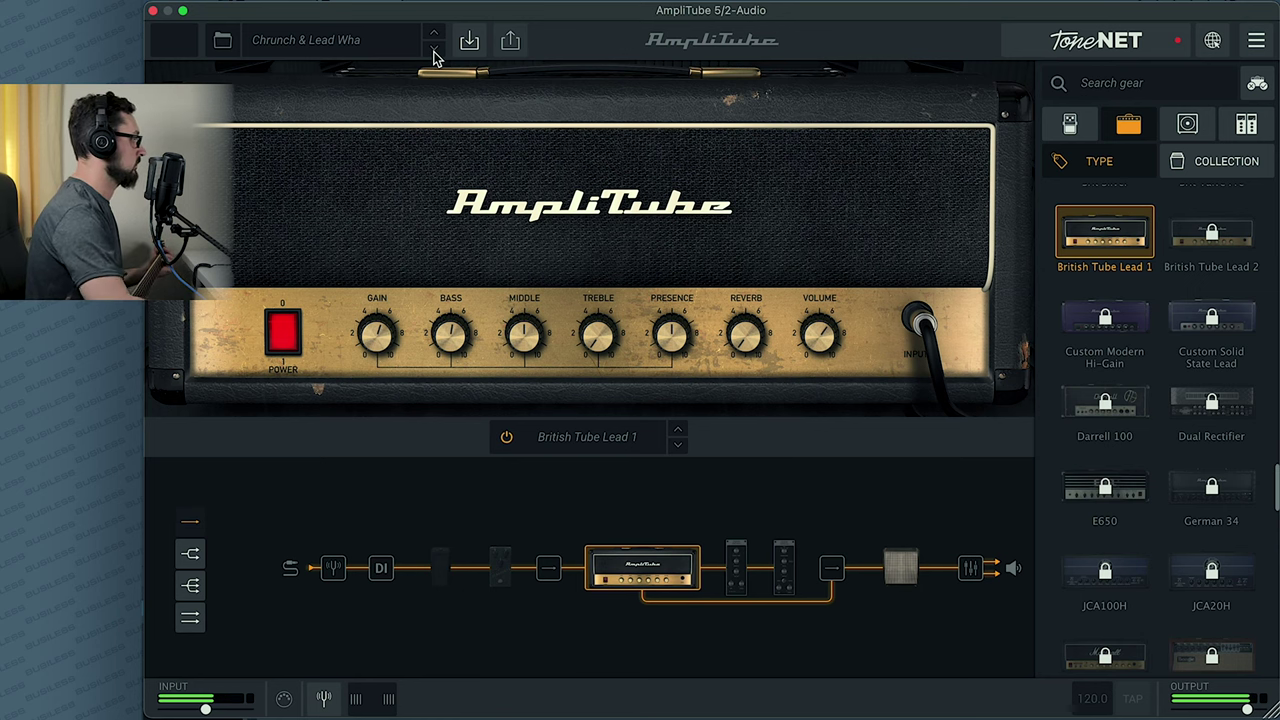
click(434, 52)
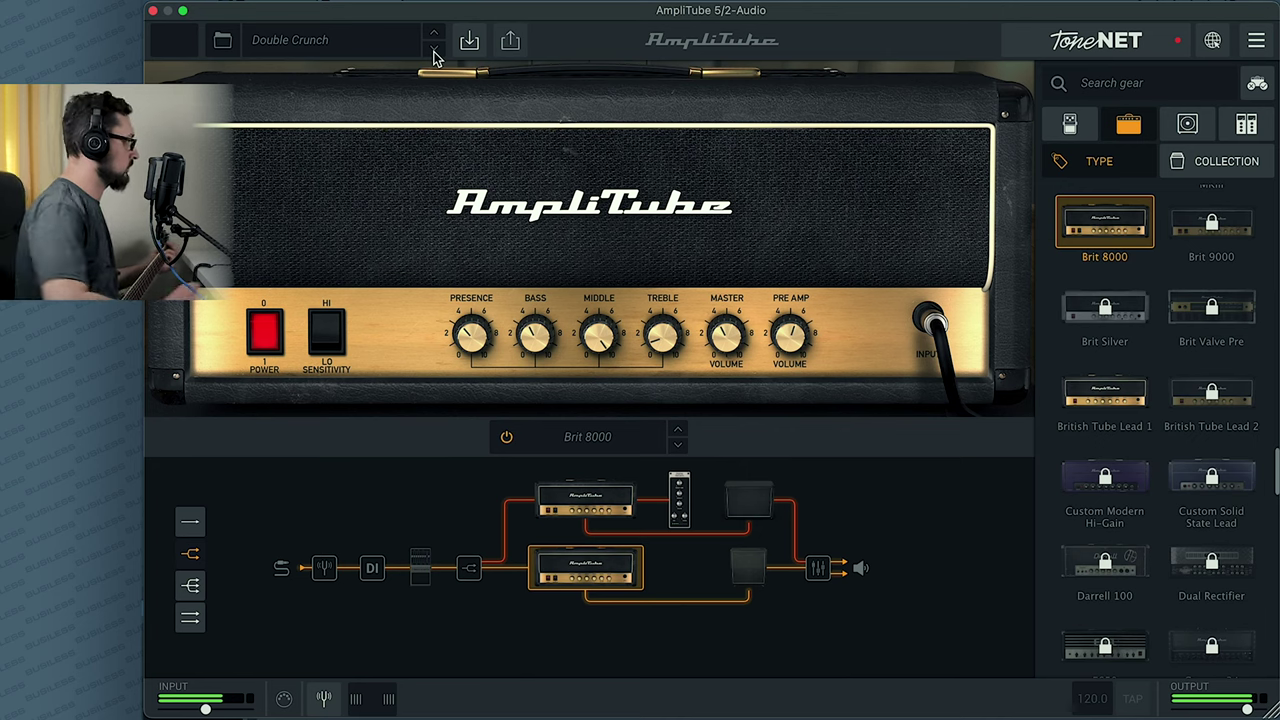
- Step through Driving in Arizona, Efx, From the 80's, Hybrid Amp in a Room, Late Night, Metal Flag
click(434, 52)
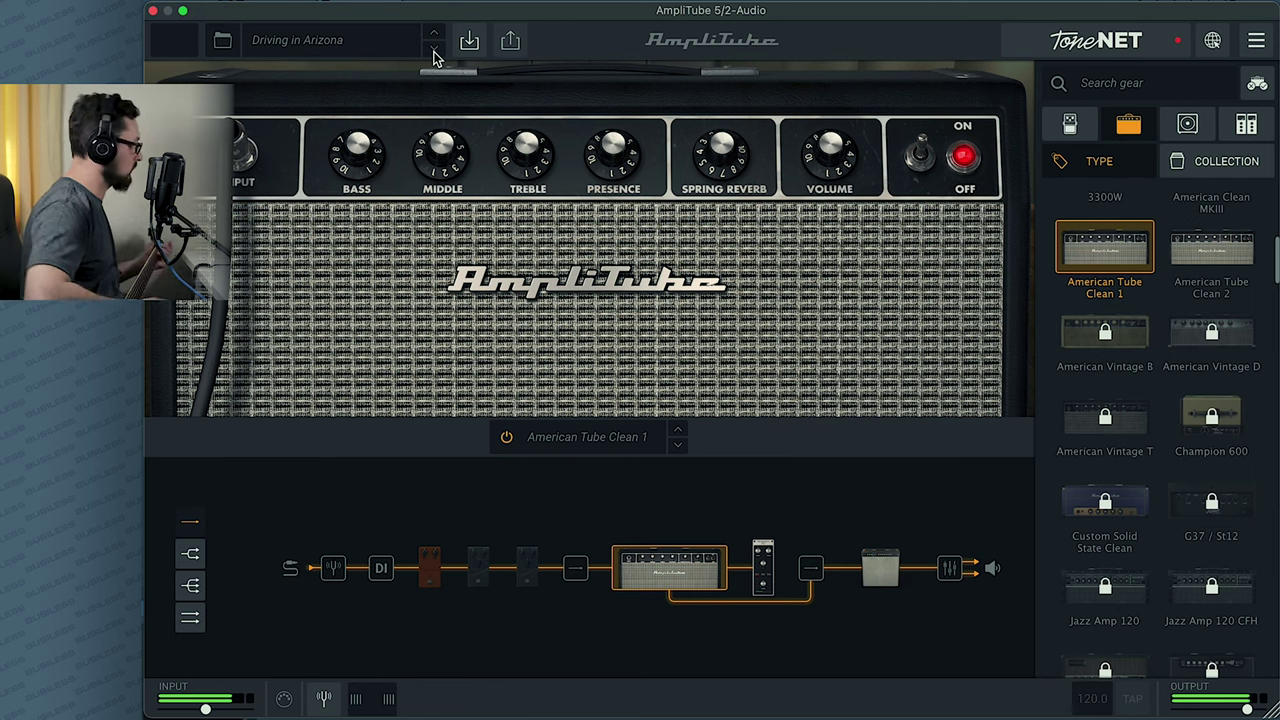
click(434, 52)
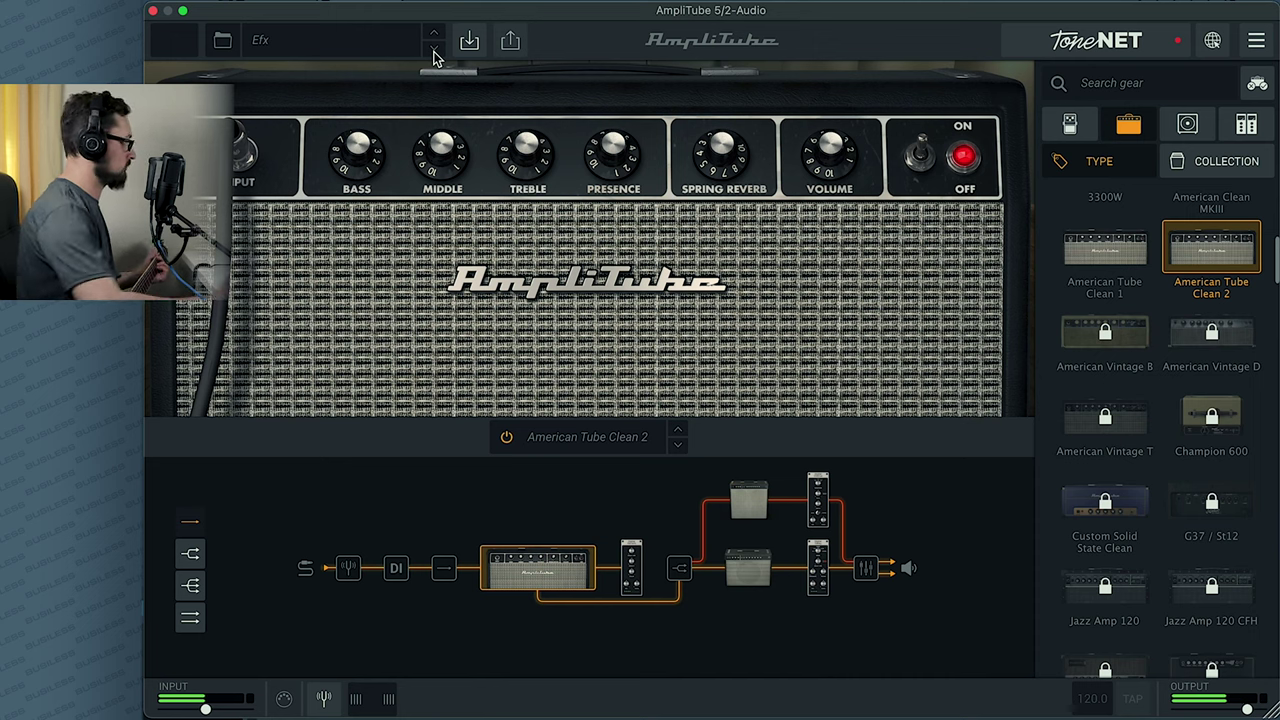
click(434, 53)
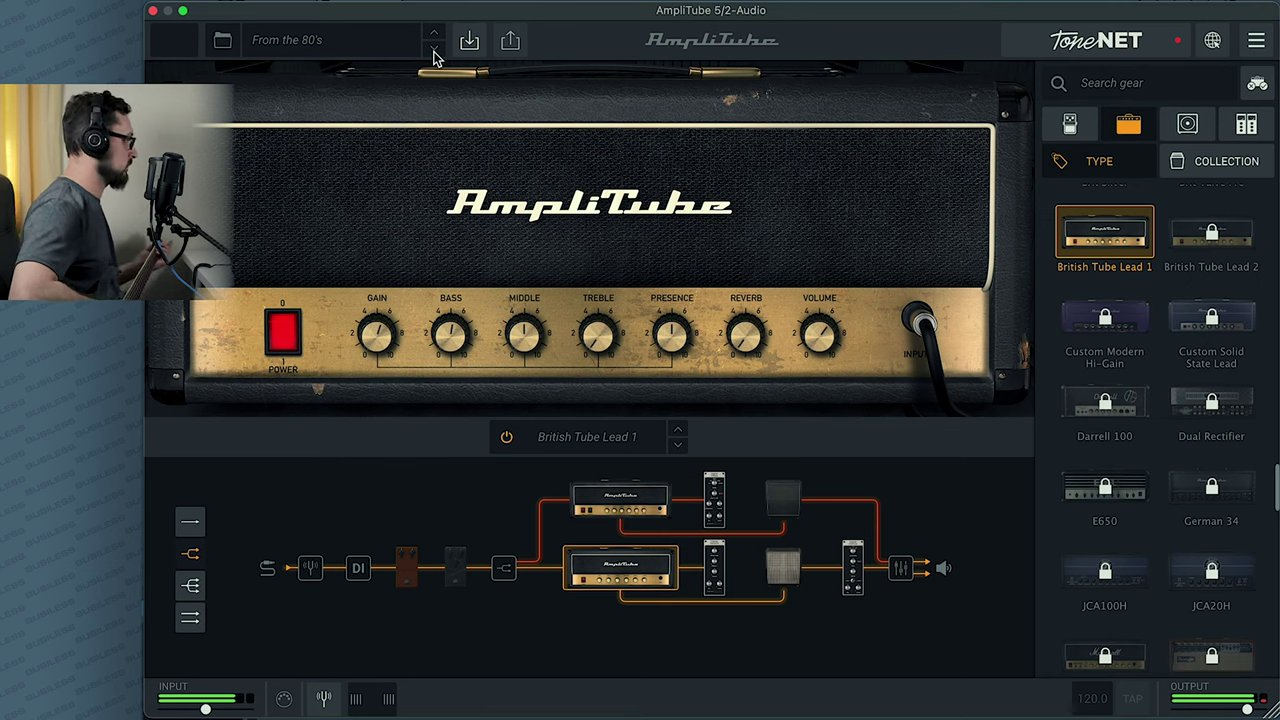
click(434, 51)
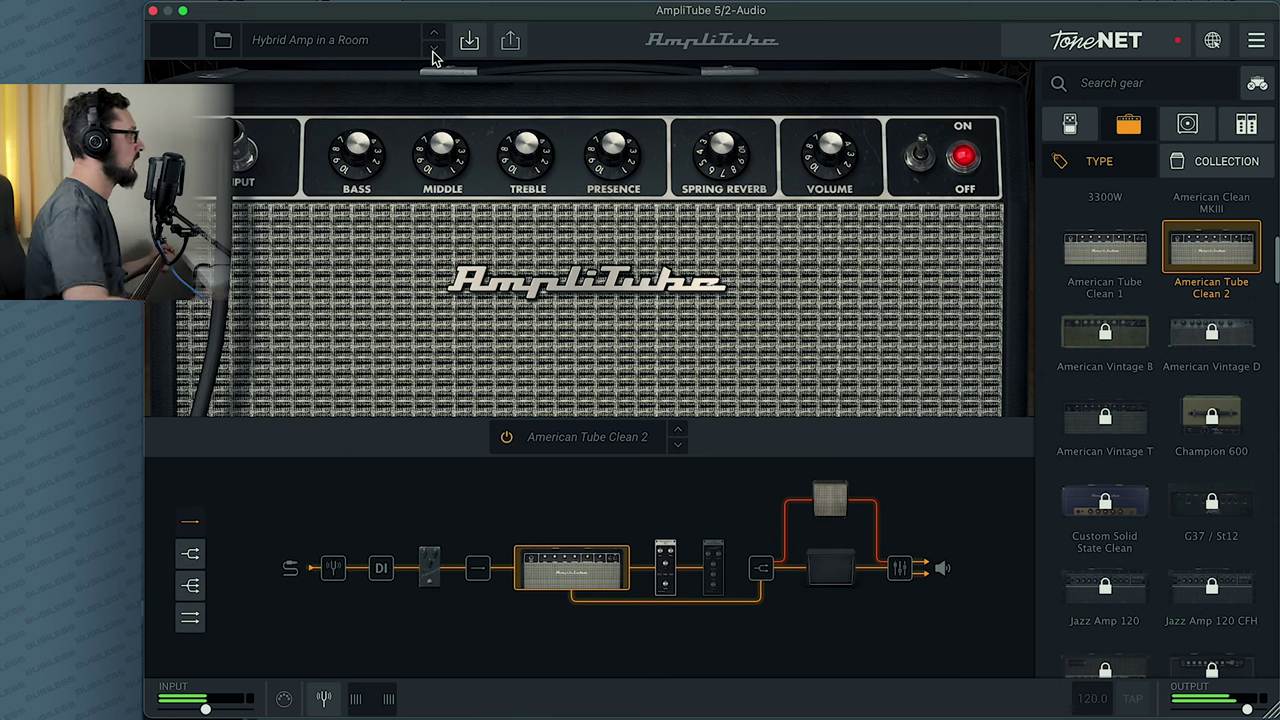
click(434, 51)
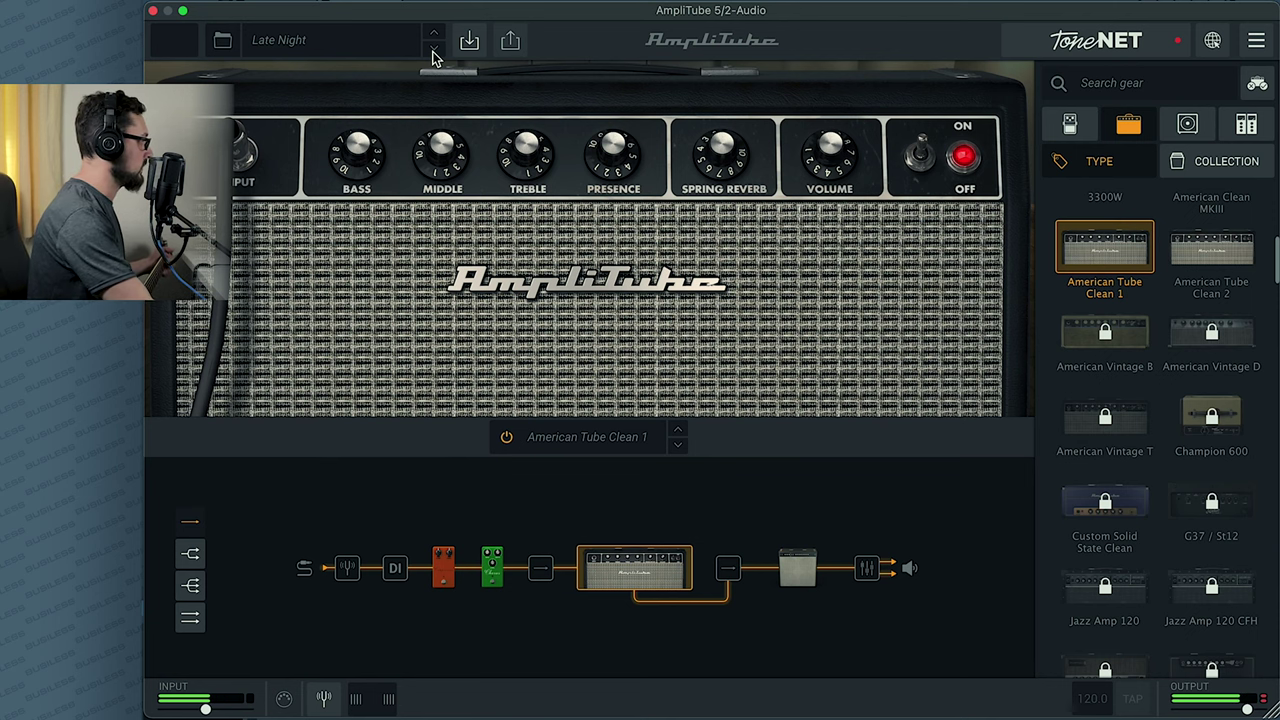
click(433, 52)
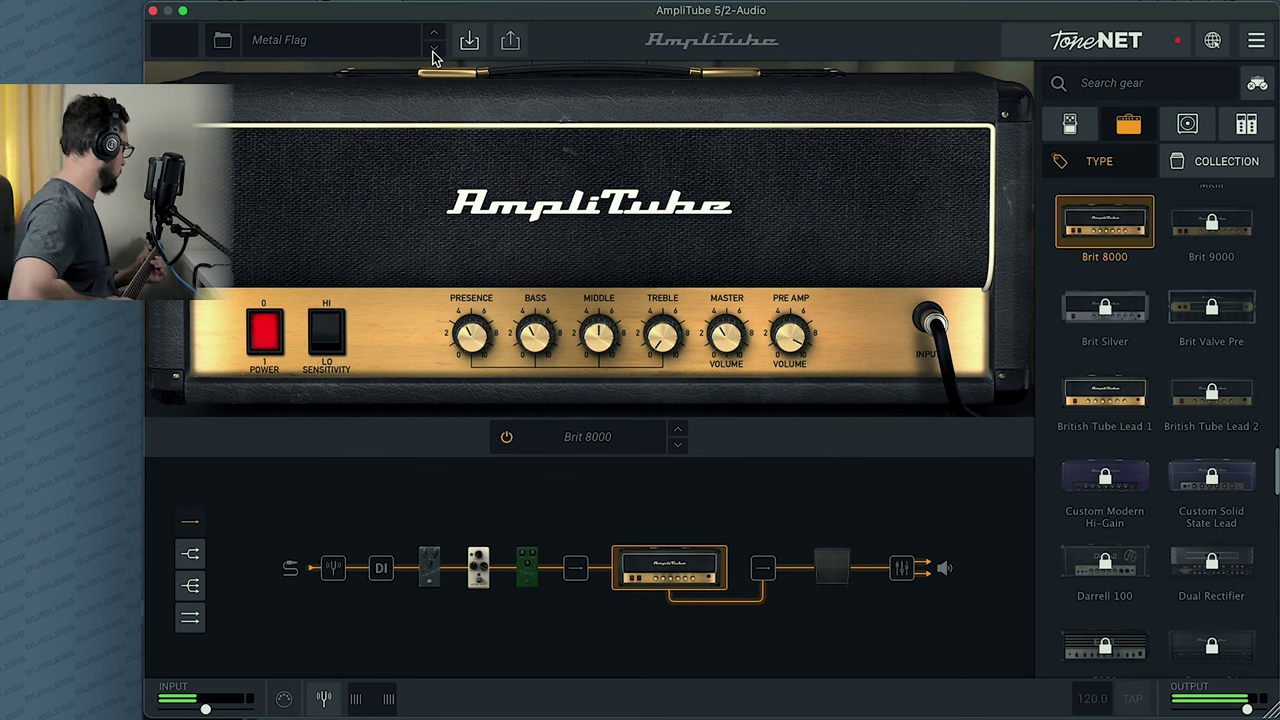
- Step through Pop Blues+Solo, Rotary and Route 66, then bring up the preset bank list
click(433, 52)
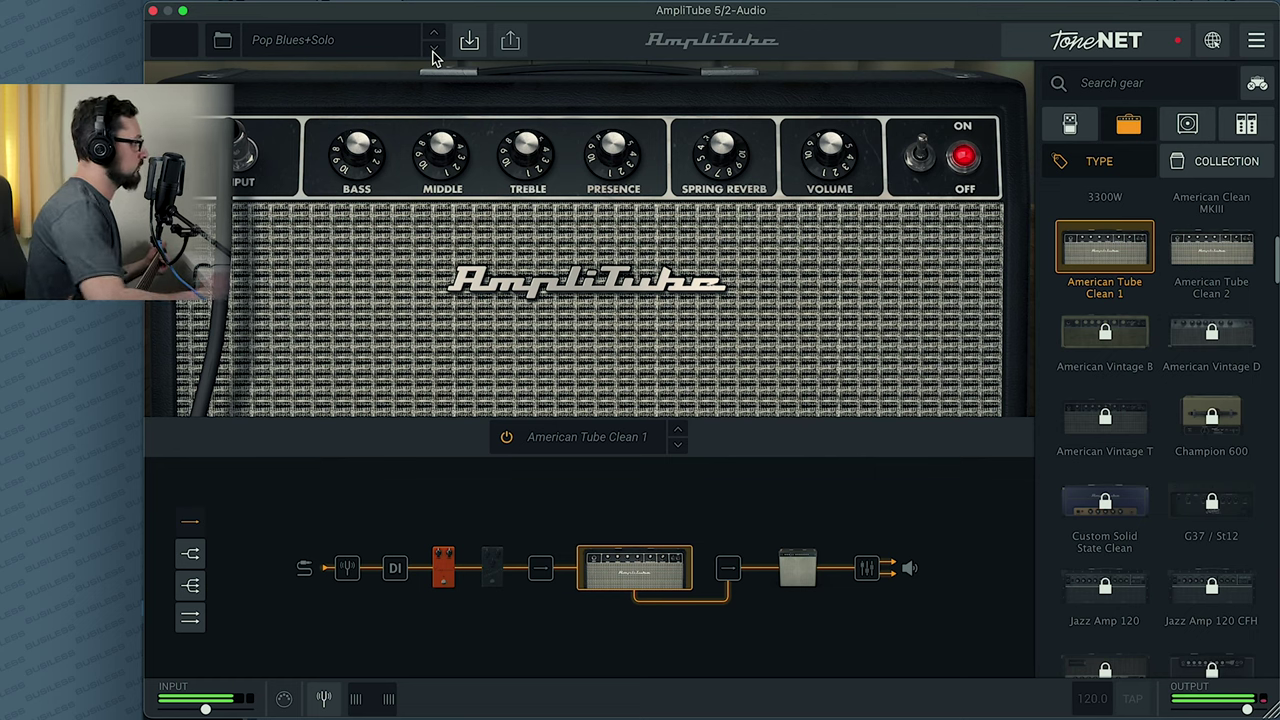
click(433, 50)
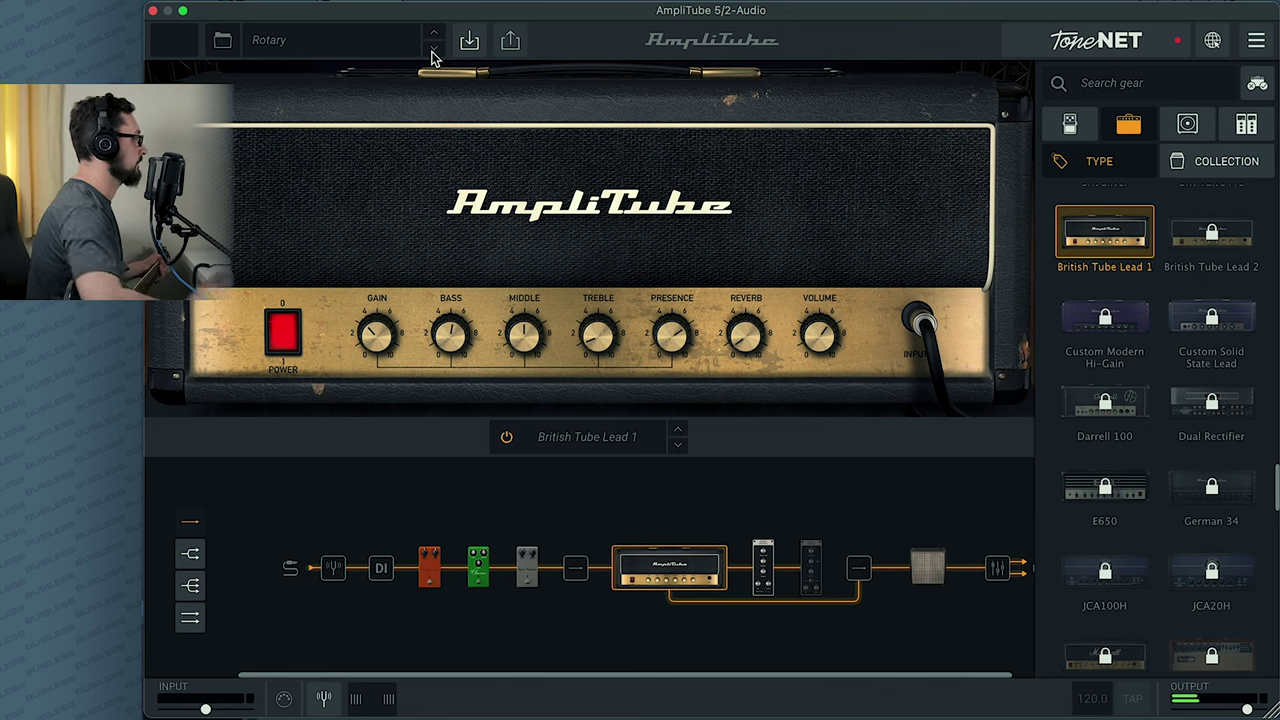
click(433, 52)
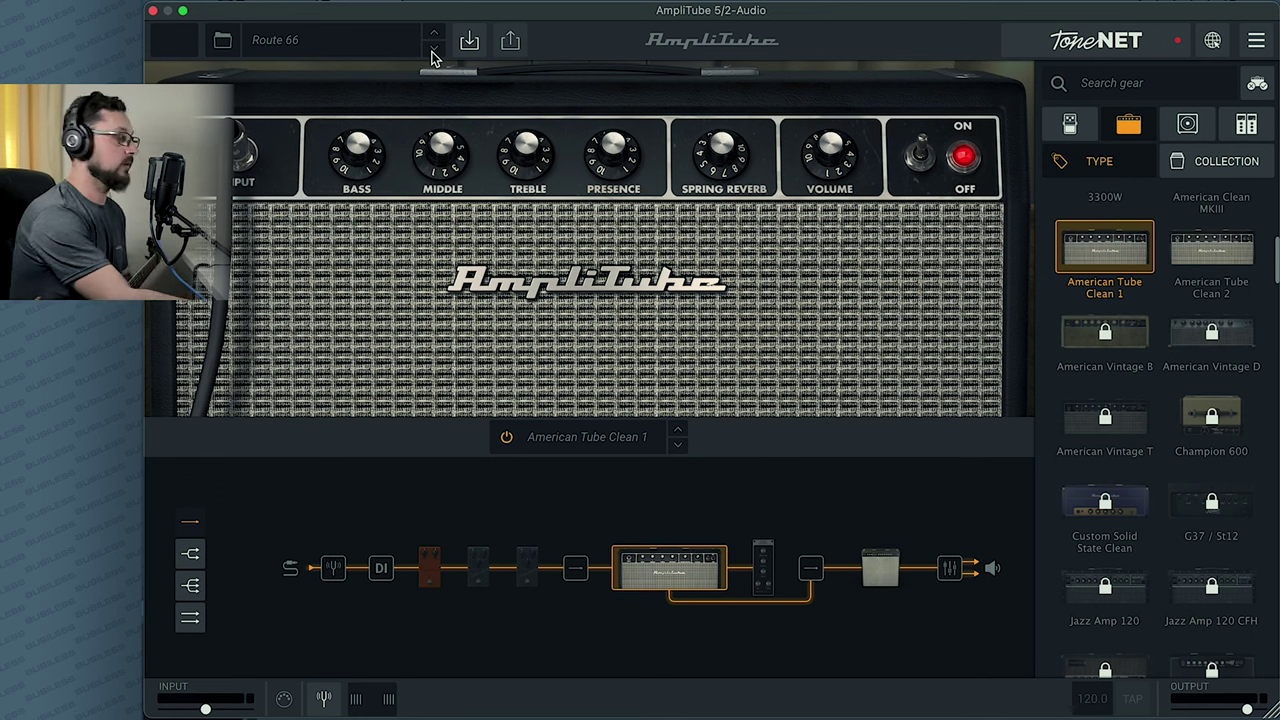
click(354, 40)
mouse_move(327, 118)
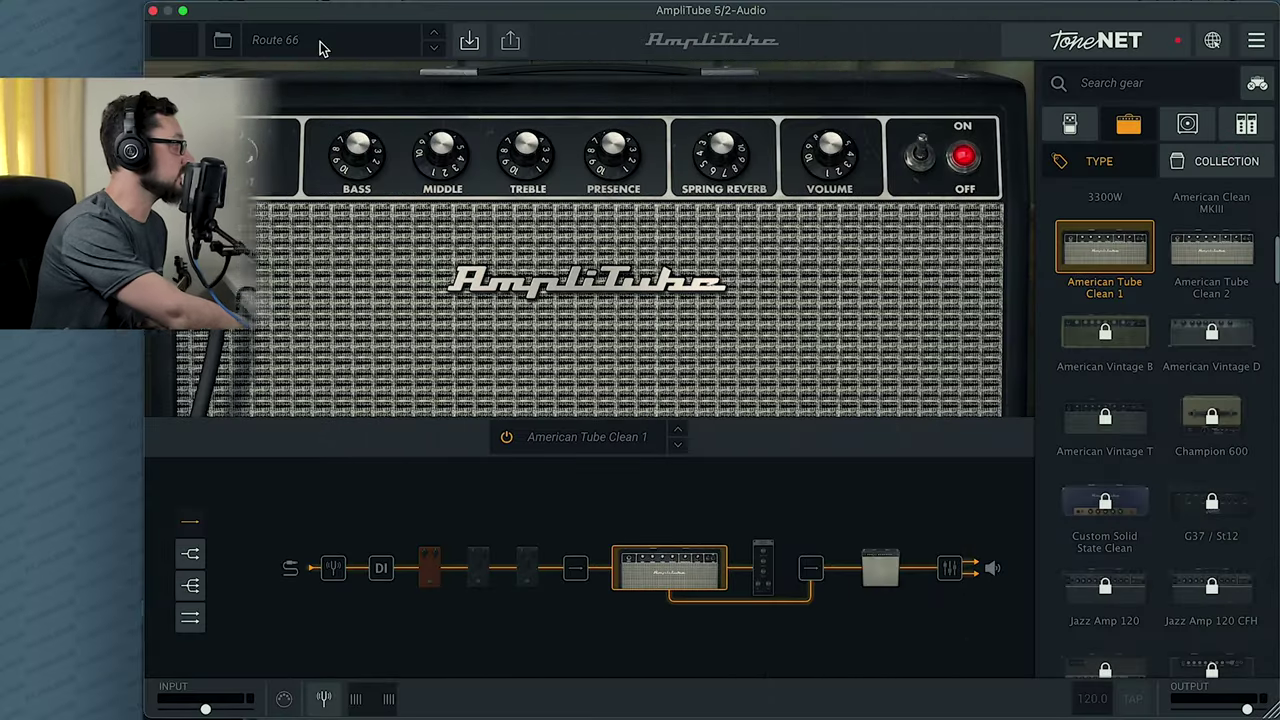
- Load the Default preset and swap its Brit 8000 amp for the SLD 100 head
click(320, 45)
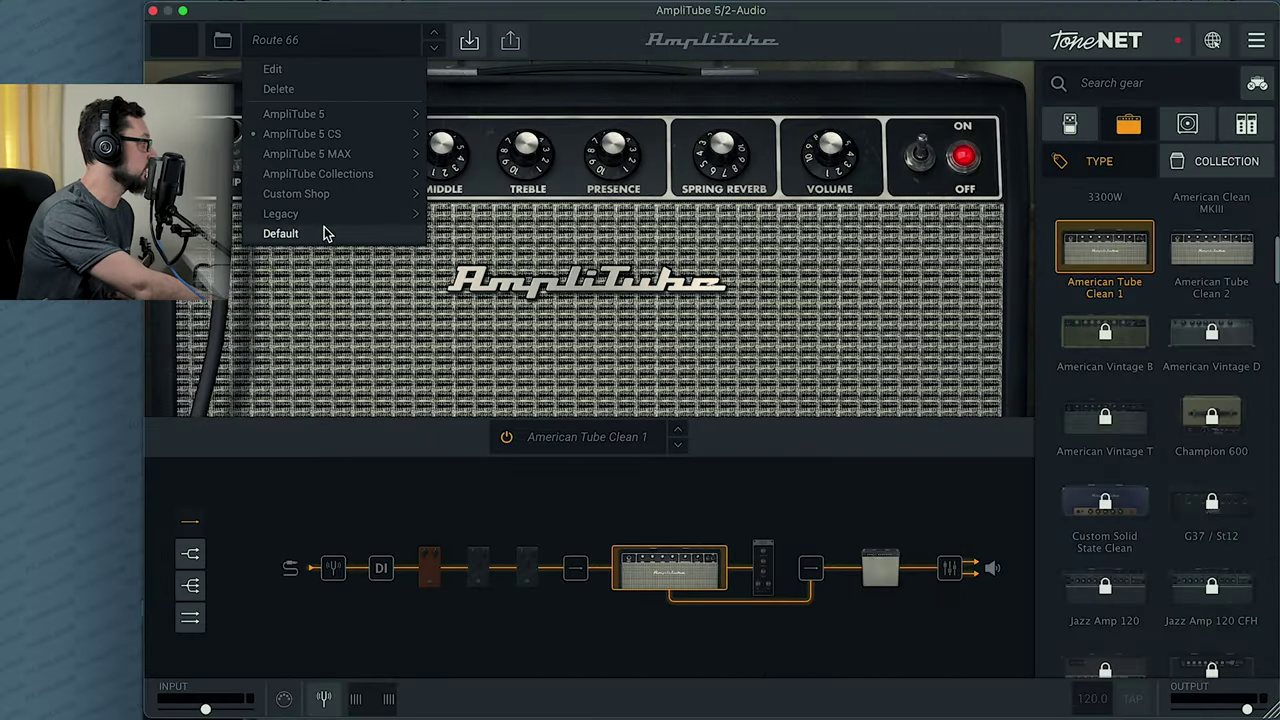
click(329, 310)
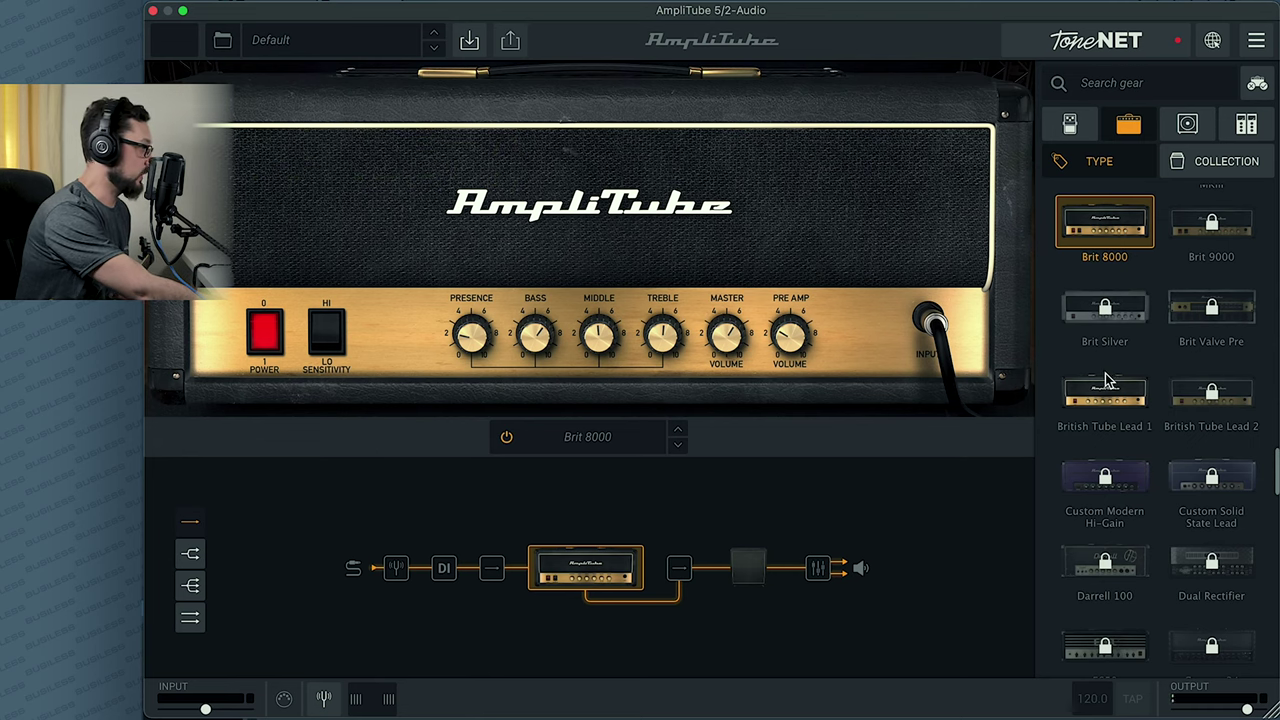
scroll(1108, 395, down, 2)
scroll(1108, 395, down, 10)
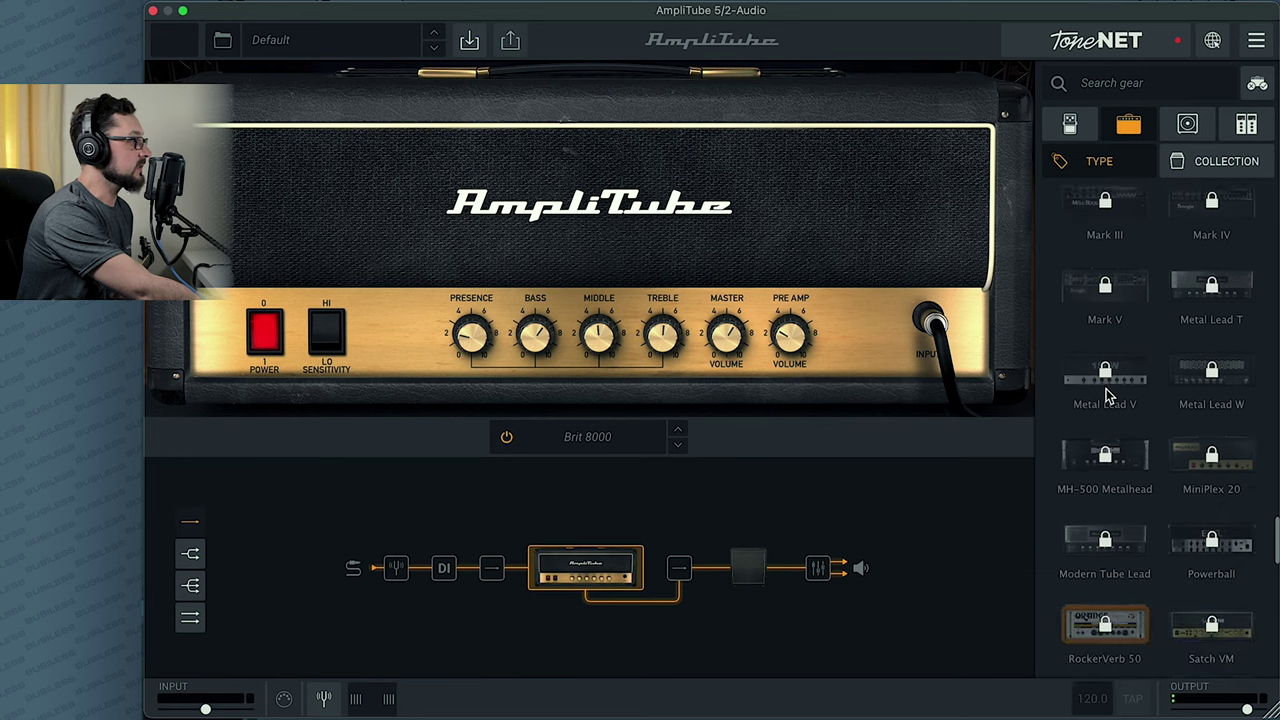
scroll(1108, 395, down, 2)
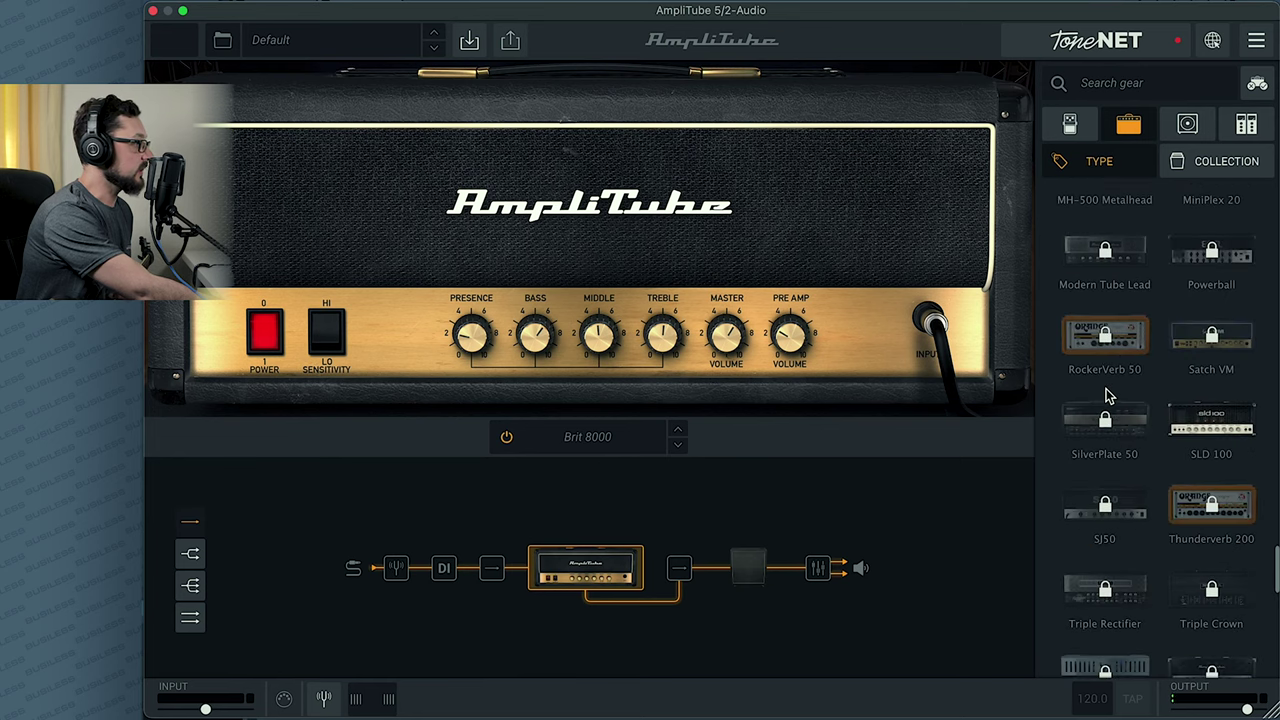
click(1213, 425)
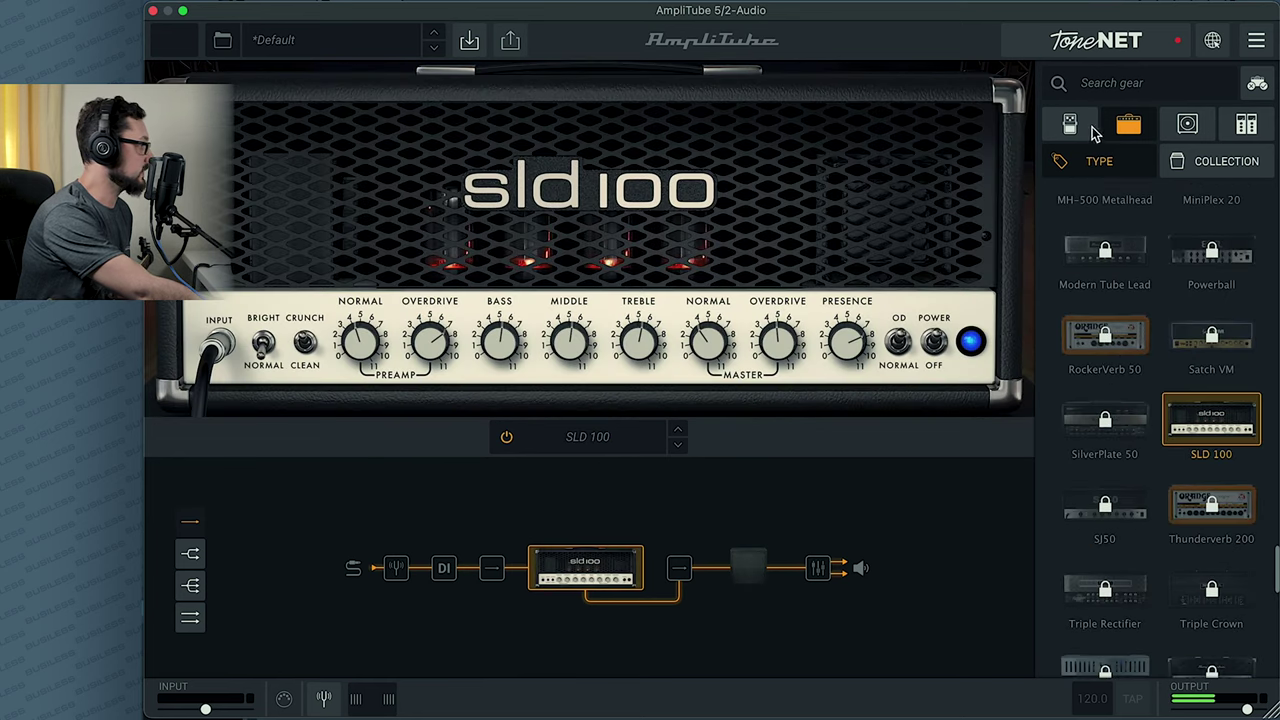
- Load the 4x12 Metal T 1 cabinet and insert a Delay pedal between DI and the amp
click(1174, 128)
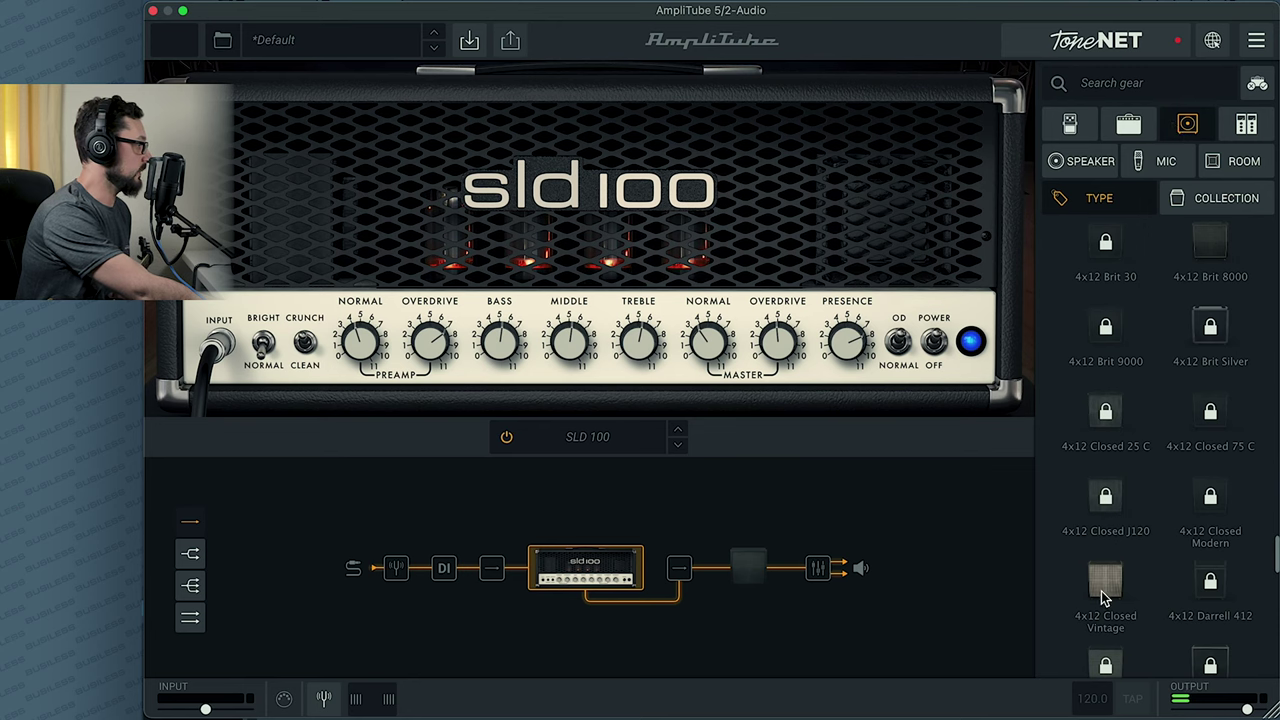
click(749, 566)
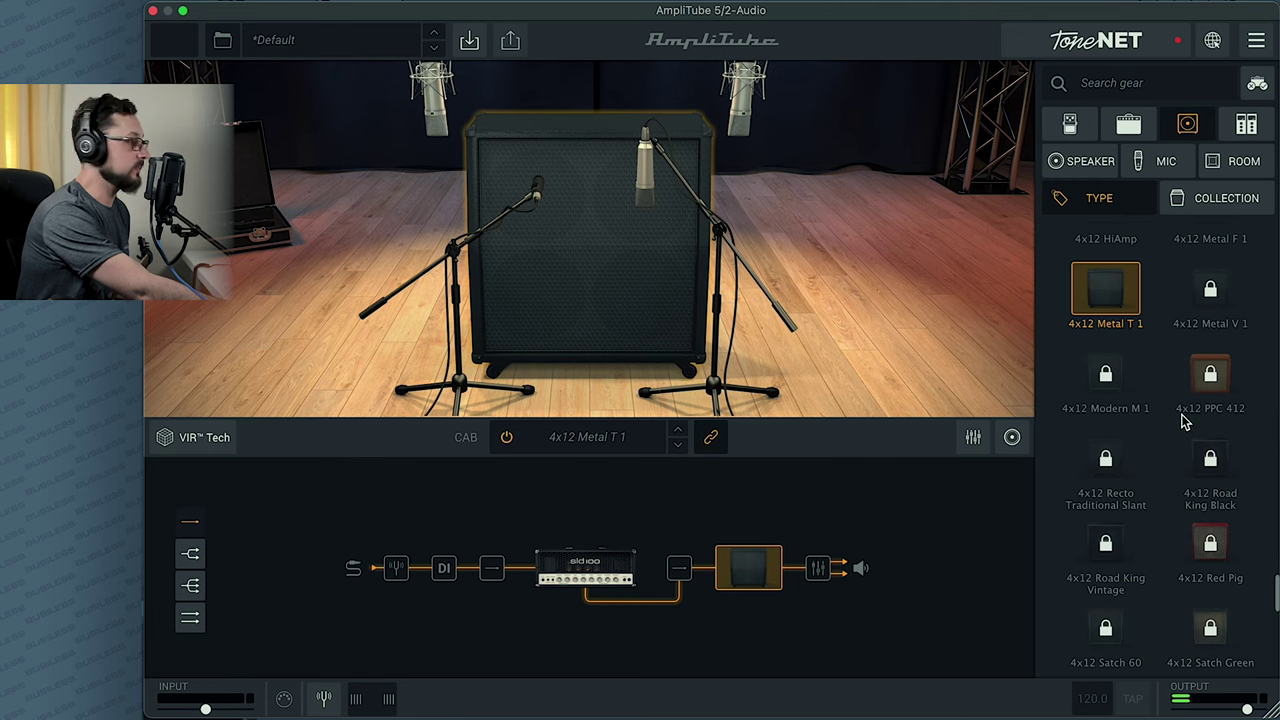
click(1070, 122)
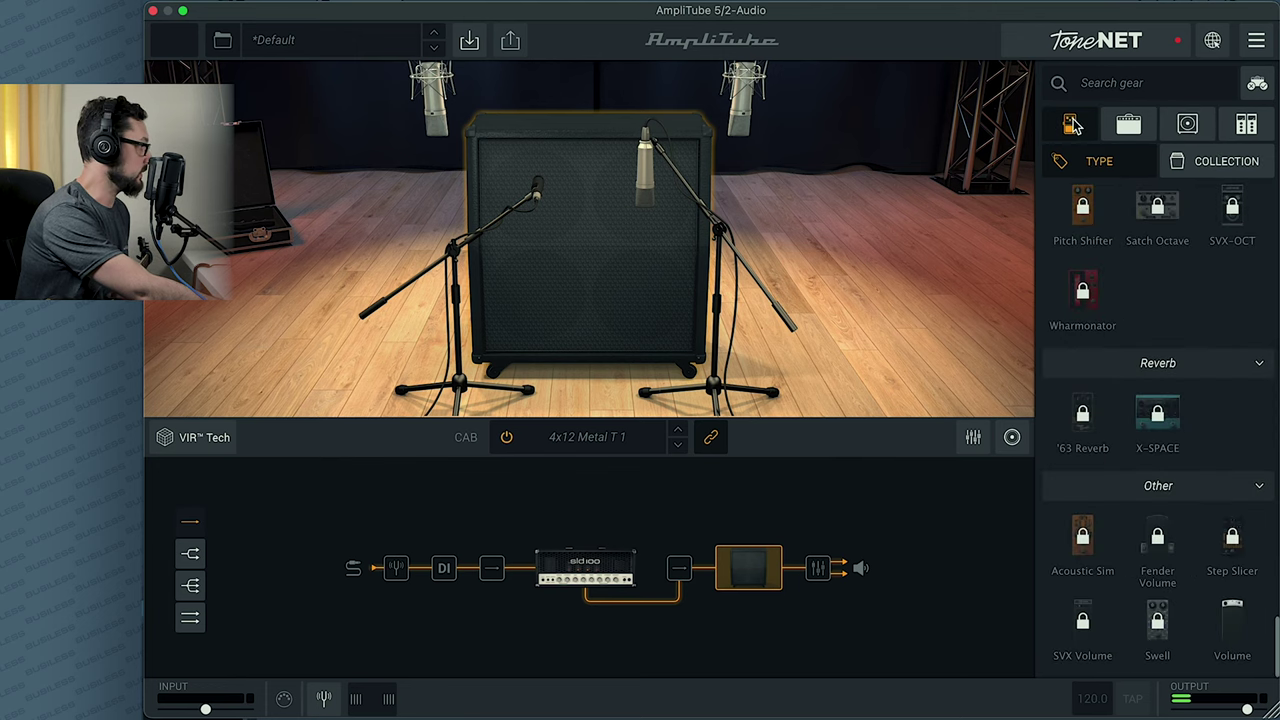
scroll(1195, 318, up, 6)
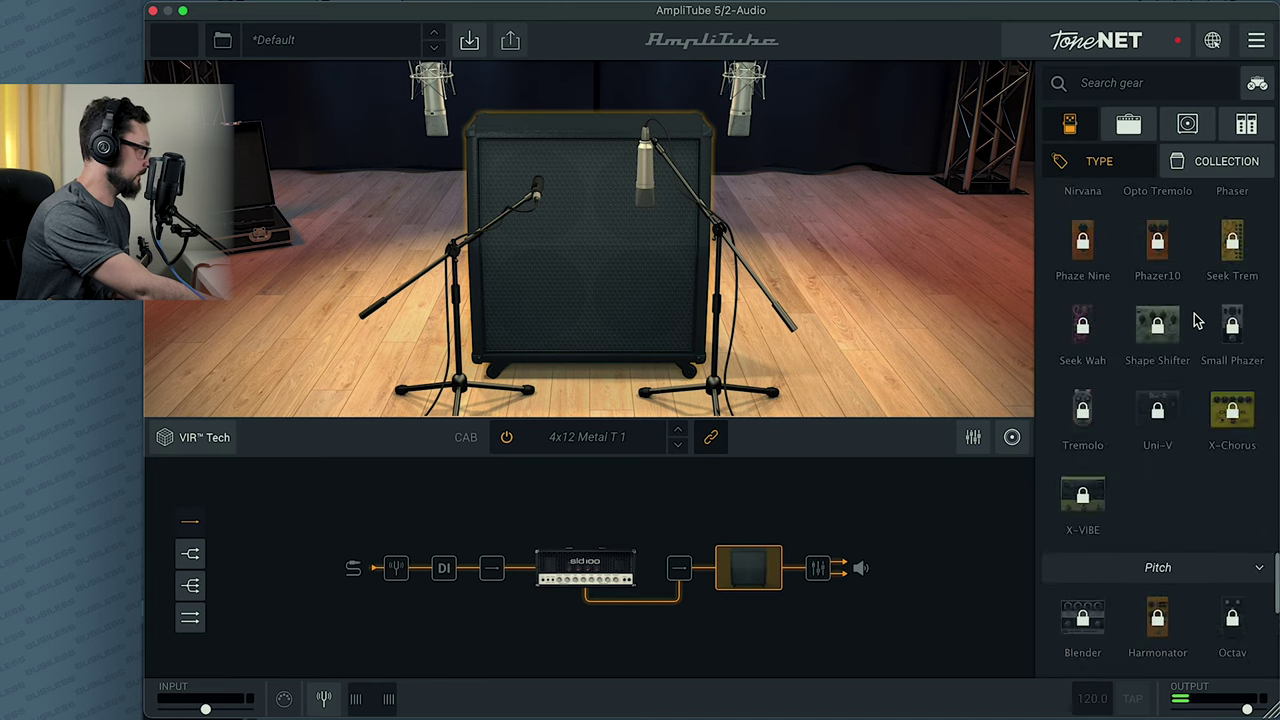
scroll(1195, 318, up, 10)
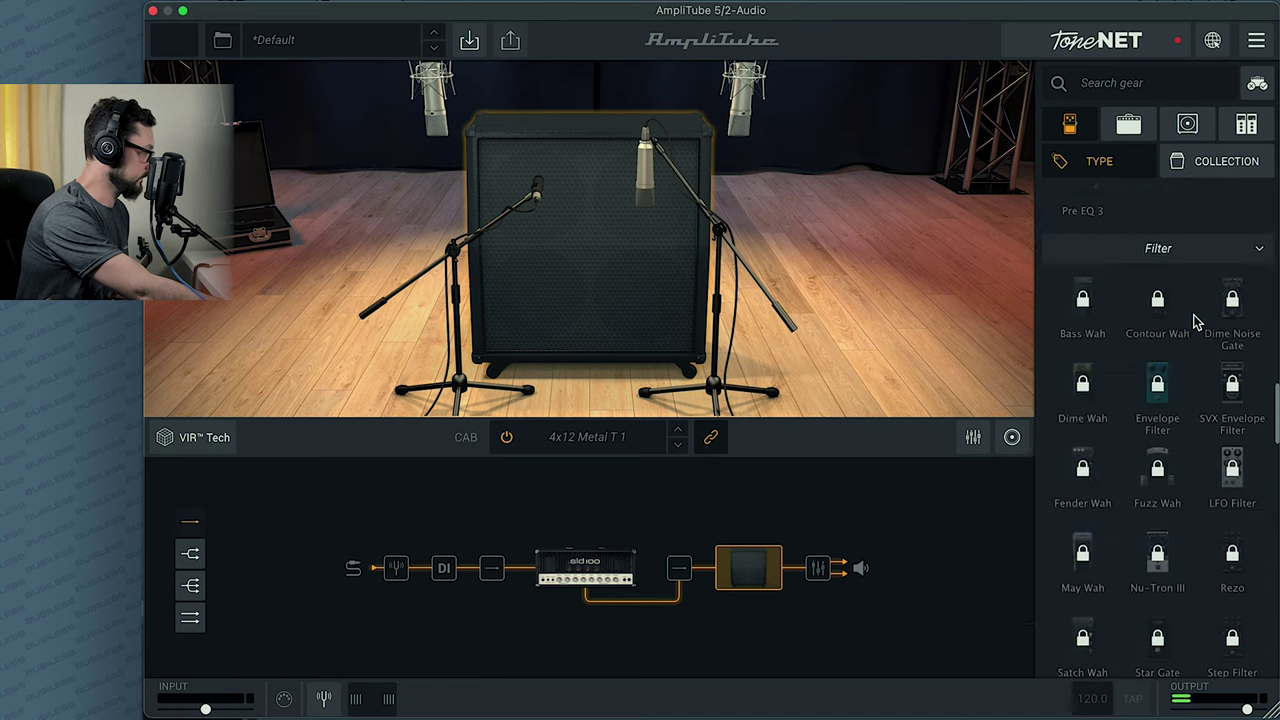
scroll(1195, 318, up, 8)
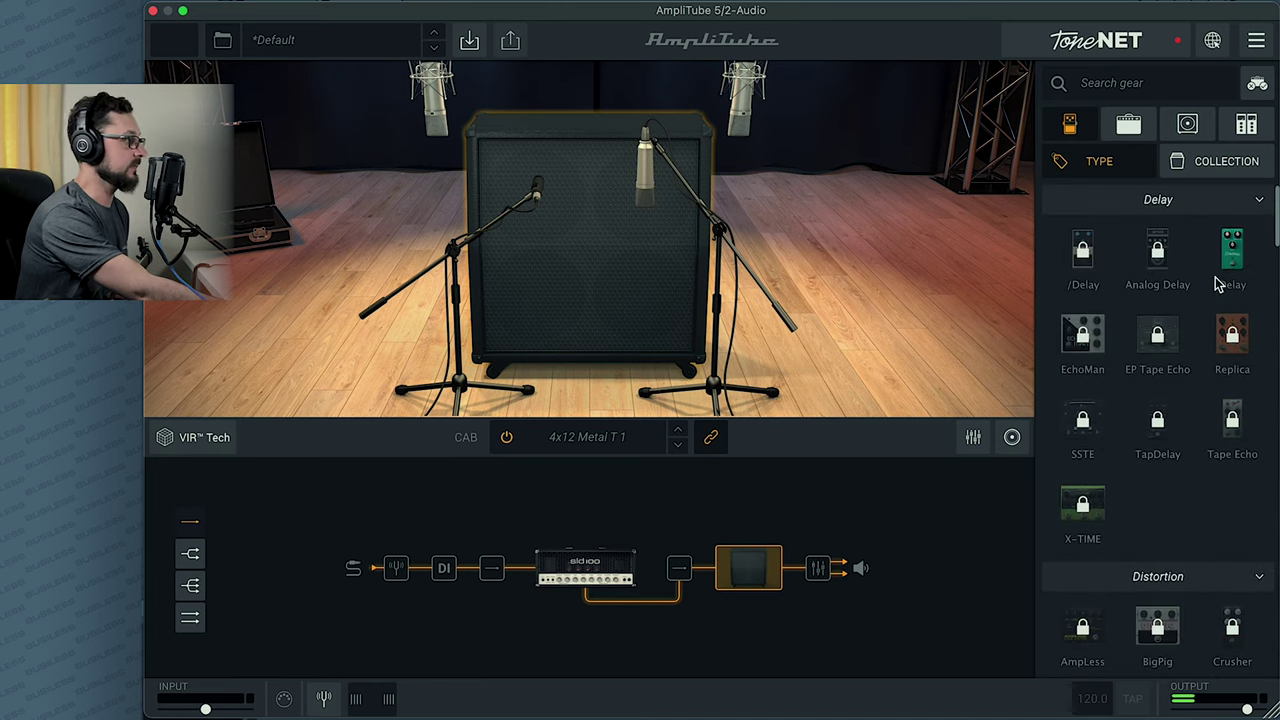
drag(1233, 270, 486, 586)
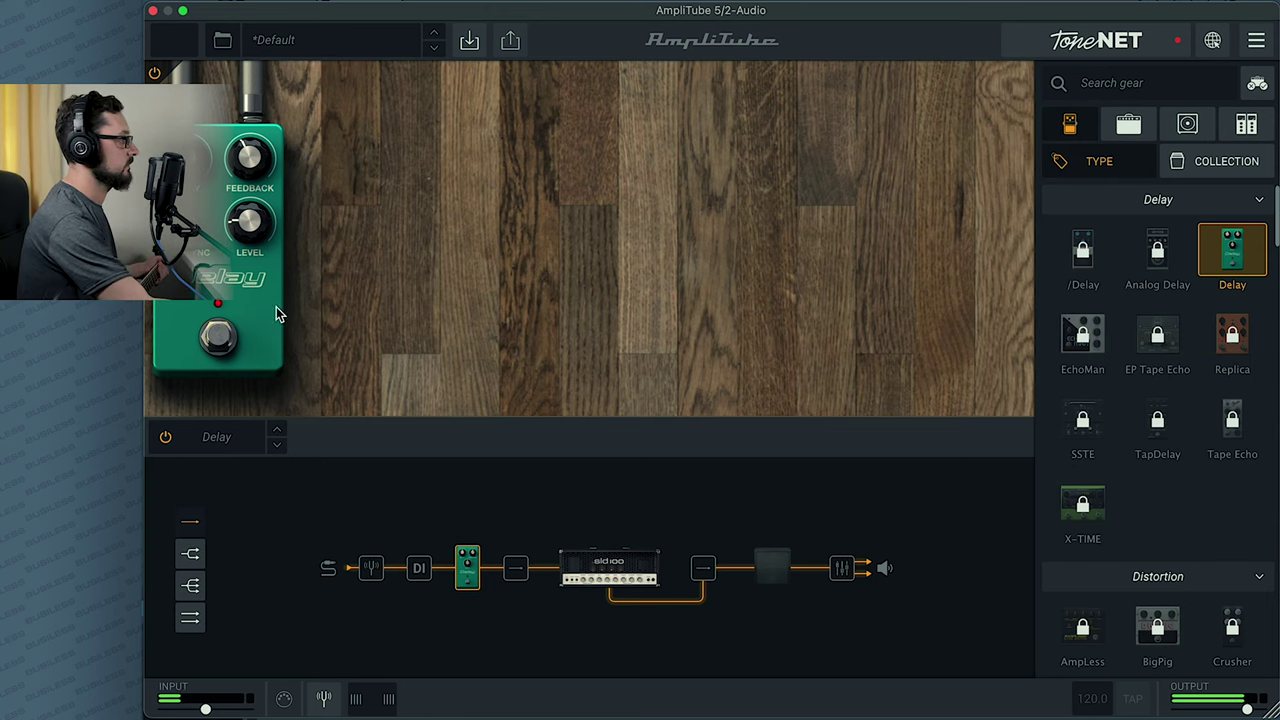
- Bypass the Delay, insert a Compressor pedal ahead of it, and select the SLD 100 amp
click(228, 332)
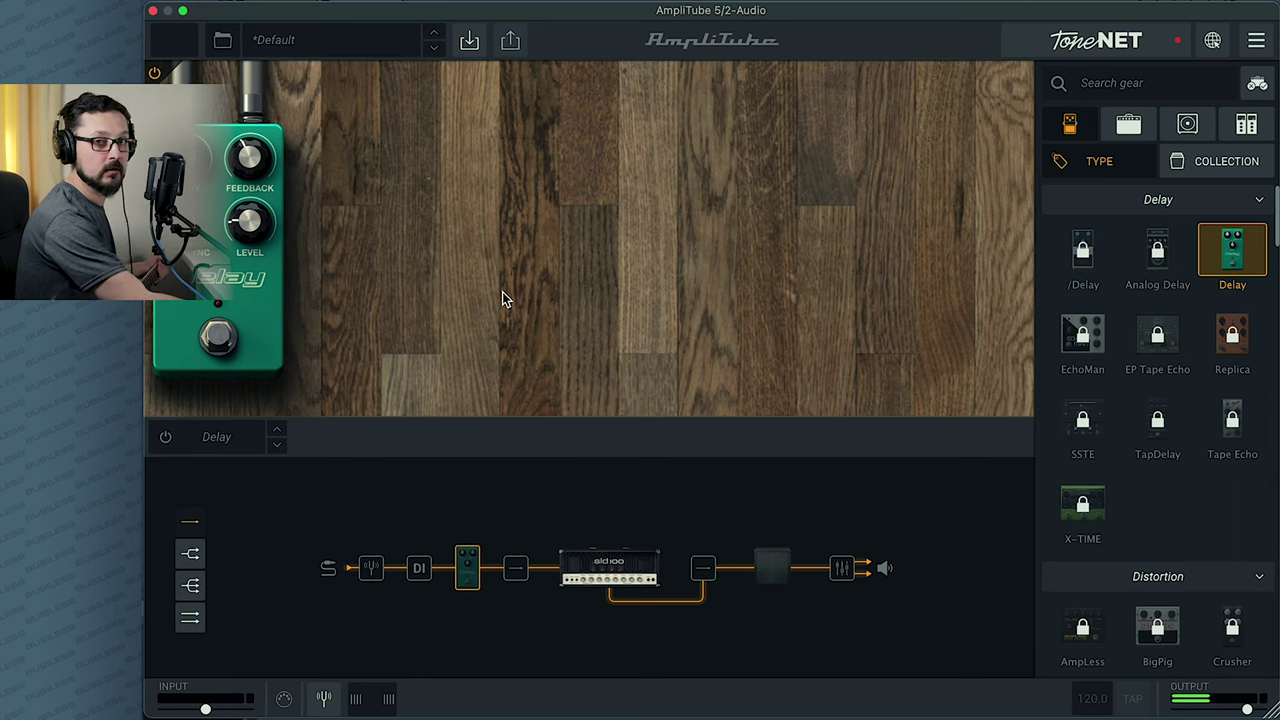
scroll(1143, 466, down, 10)
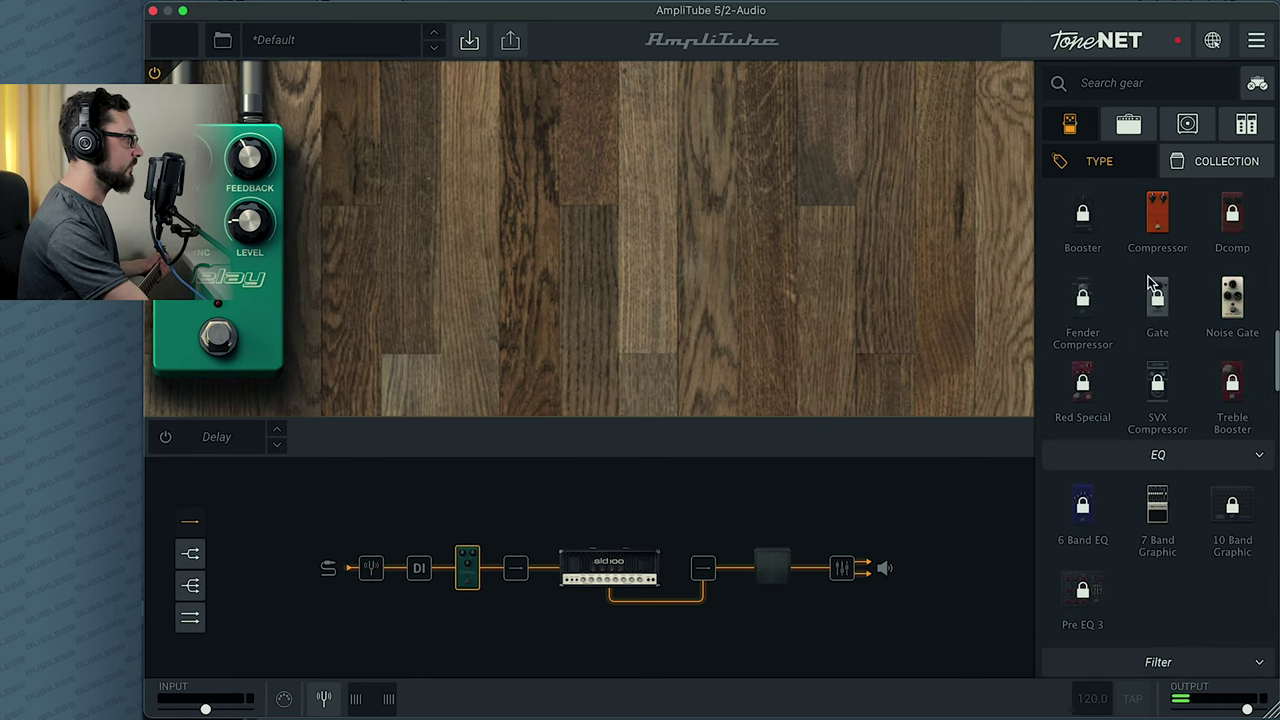
drag(1156, 225, 443, 580)
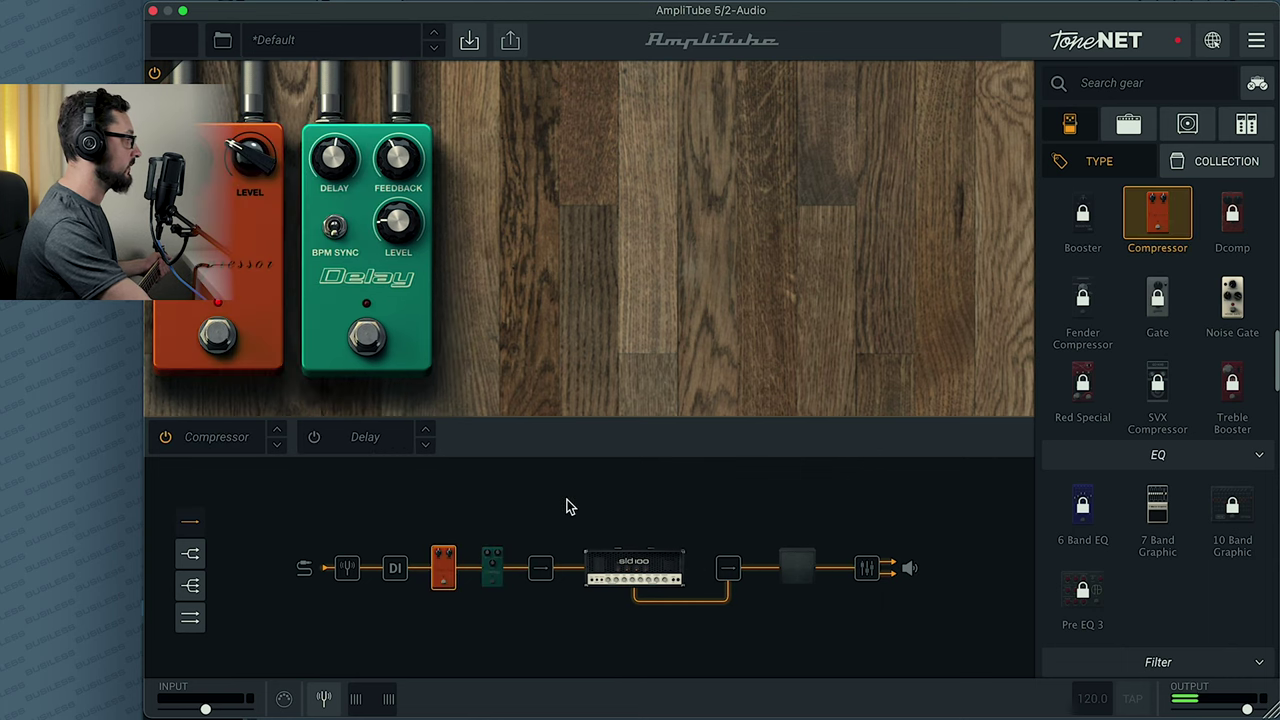
click(640, 560)
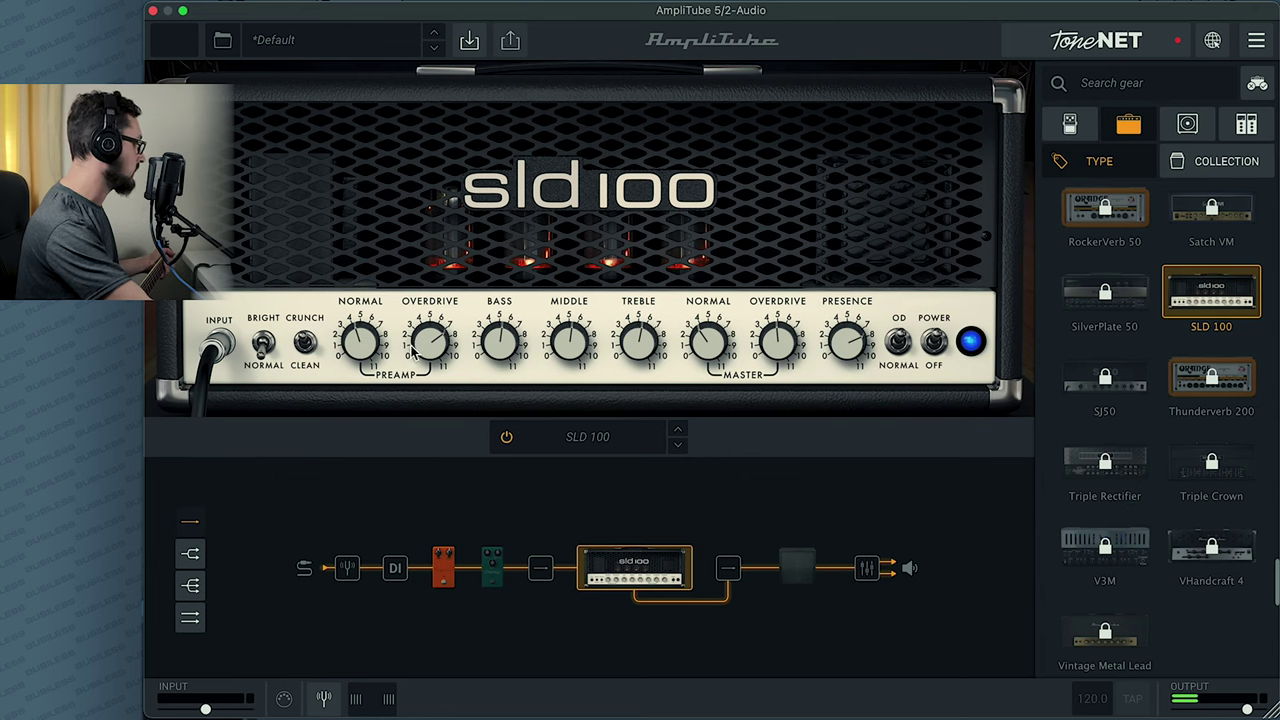
- Lower the SLD 100 preamp overdrive and flip its Crunch/Clean and Bright/Normal switches
mouse_move(441, 352)
drag(441, 352, 449, 389)
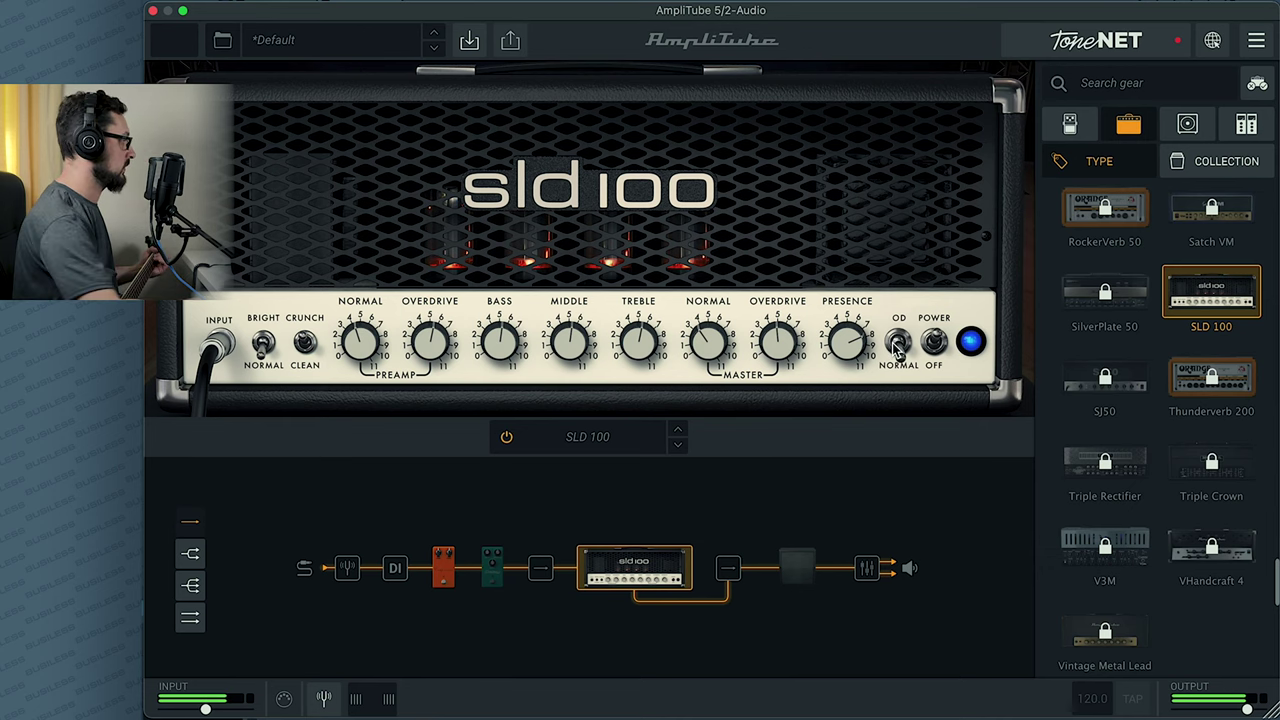
click(306, 345)
click(264, 346)
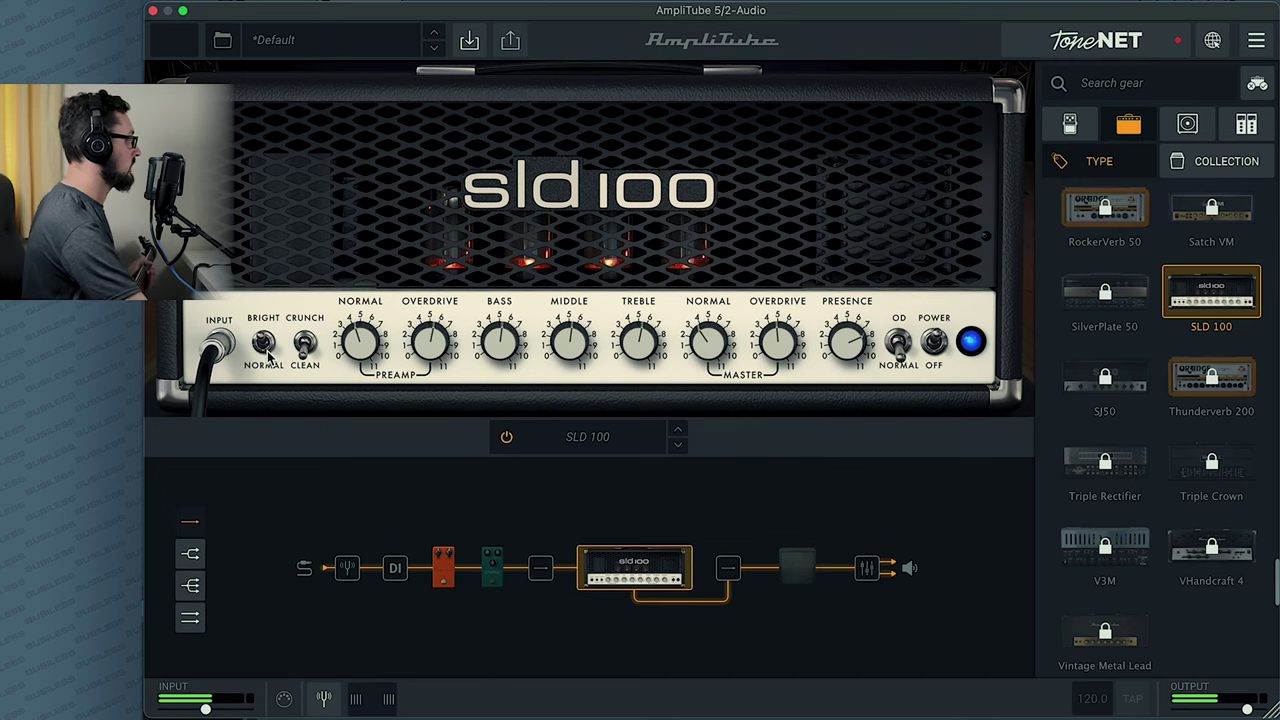
click(302, 348)
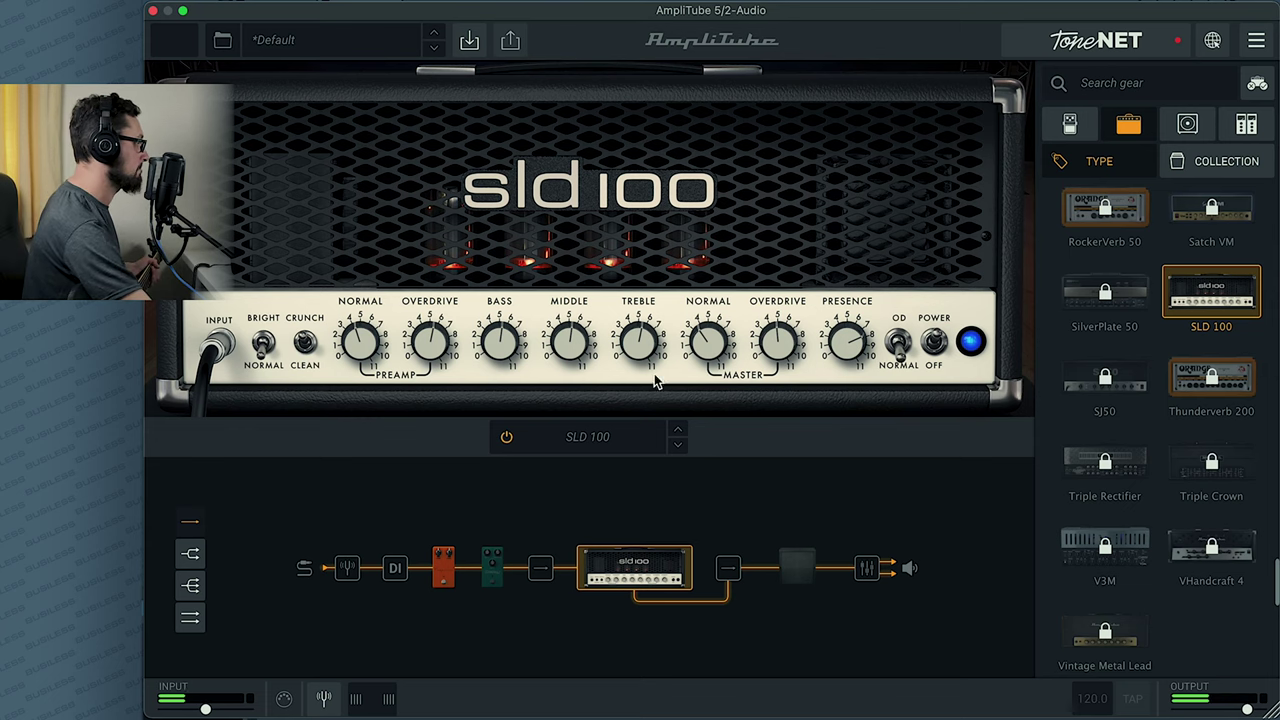
- Set master normal to 3.8, bass to about 5.1 and preamp overdrive to 6.3
drag(705, 350, 642, 335)
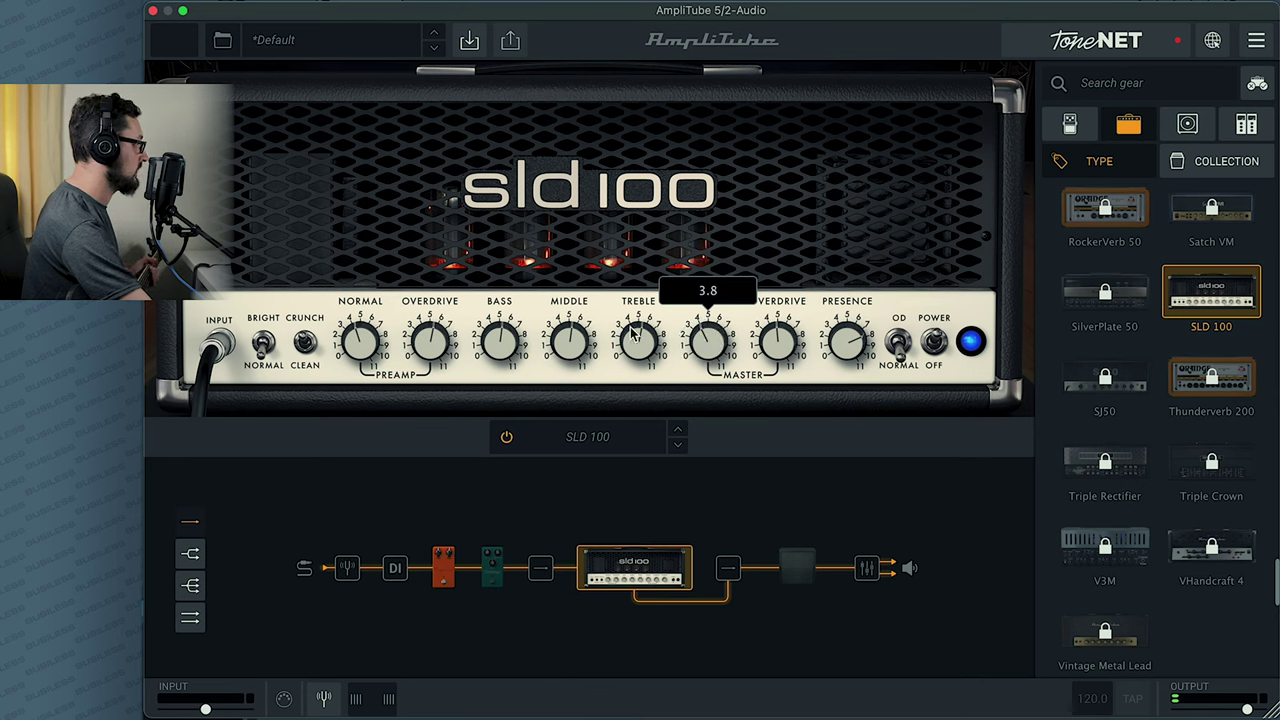
mouse_move(515, 345)
mouse_down()
mouse_move(523, 290)
mouse_move(530, 345)
mouse_up()
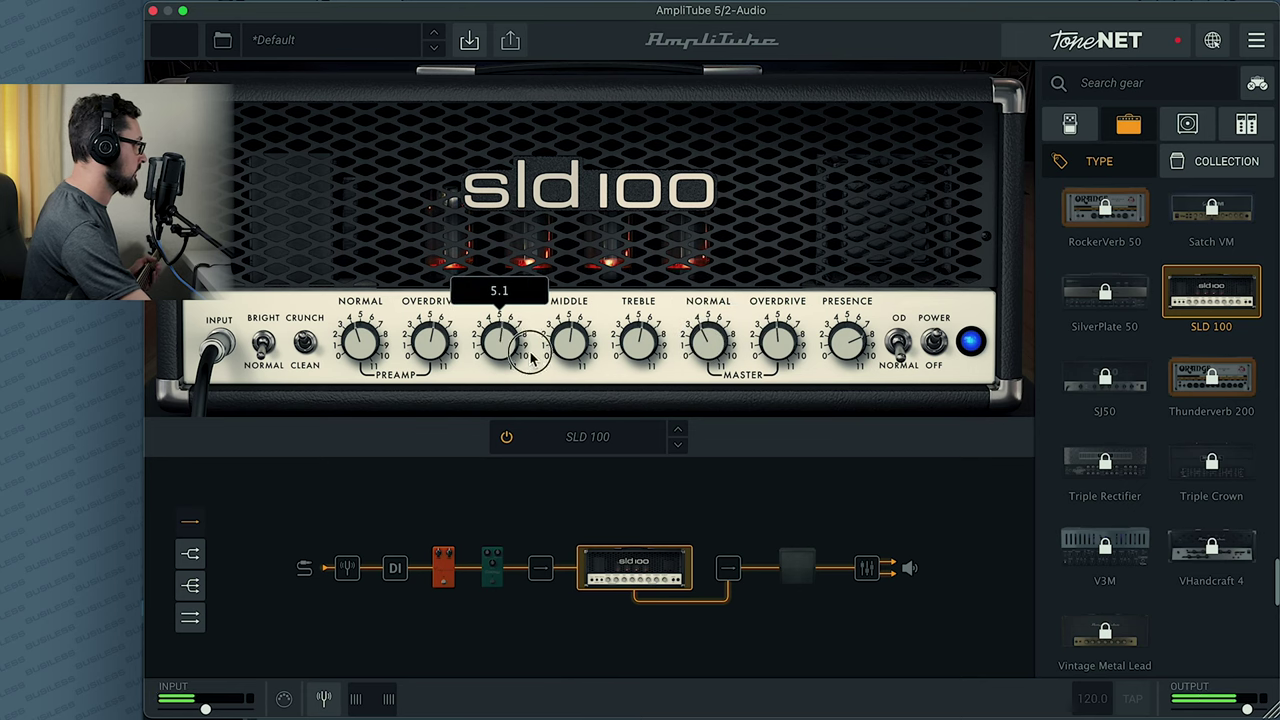
drag(432, 350, 437, 338)
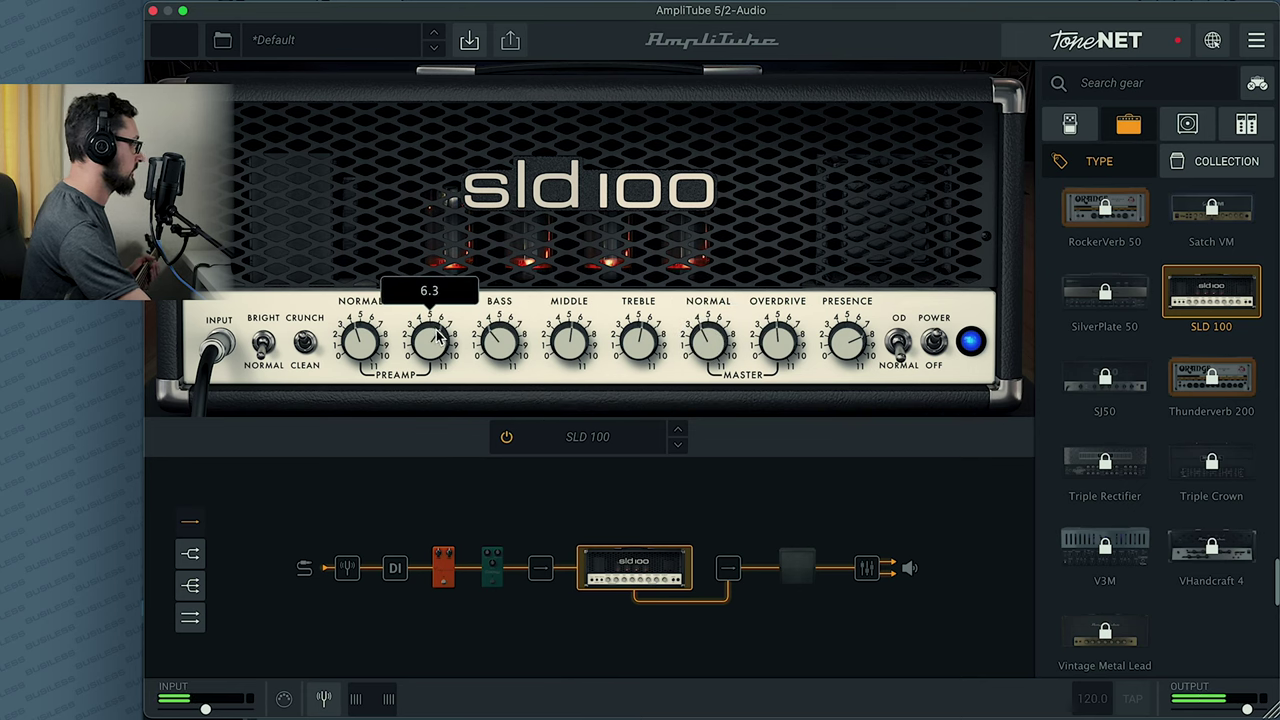